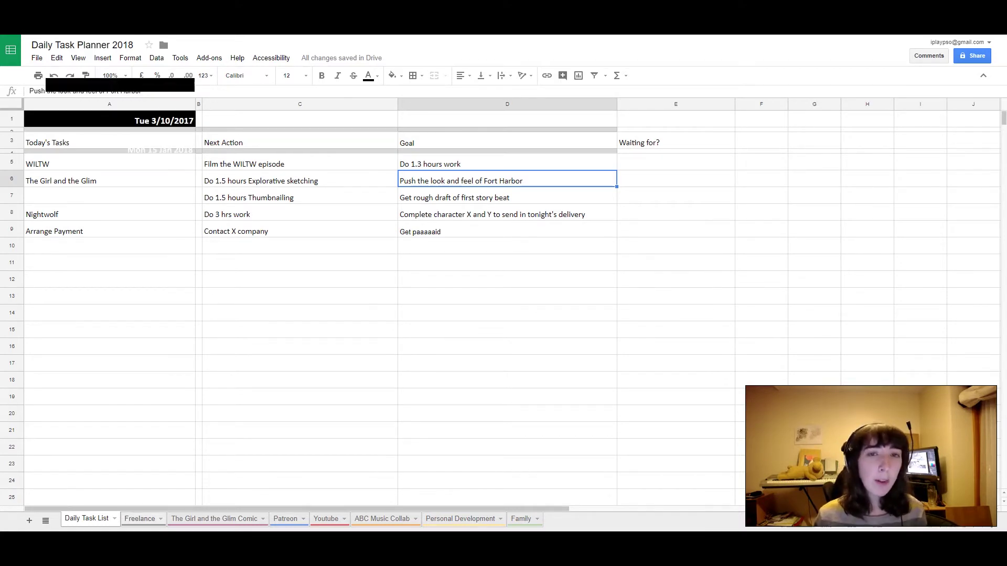
# Open the Freelance sheet and examine its Tasks column, covering the Nightwolf and FrogProj entries
pyautogui.click(140, 519)
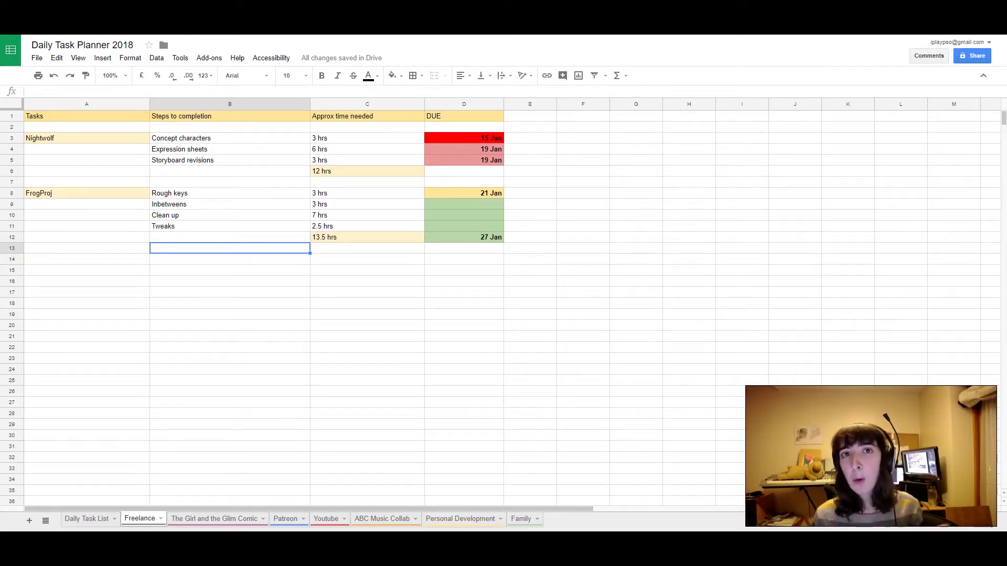
pyautogui.click(86, 116)
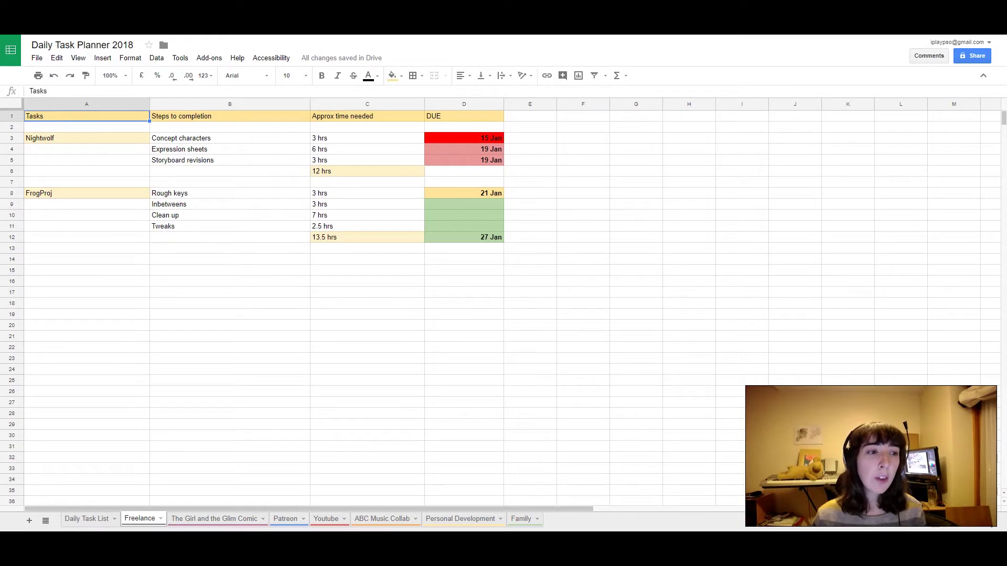
pyautogui.press('Down')
pyautogui.press('Down')
pyautogui.press('Down')
pyautogui.press('Down')
pyautogui.press('Down')
pyautogui.press('Down')
pyautogui.press('Down')
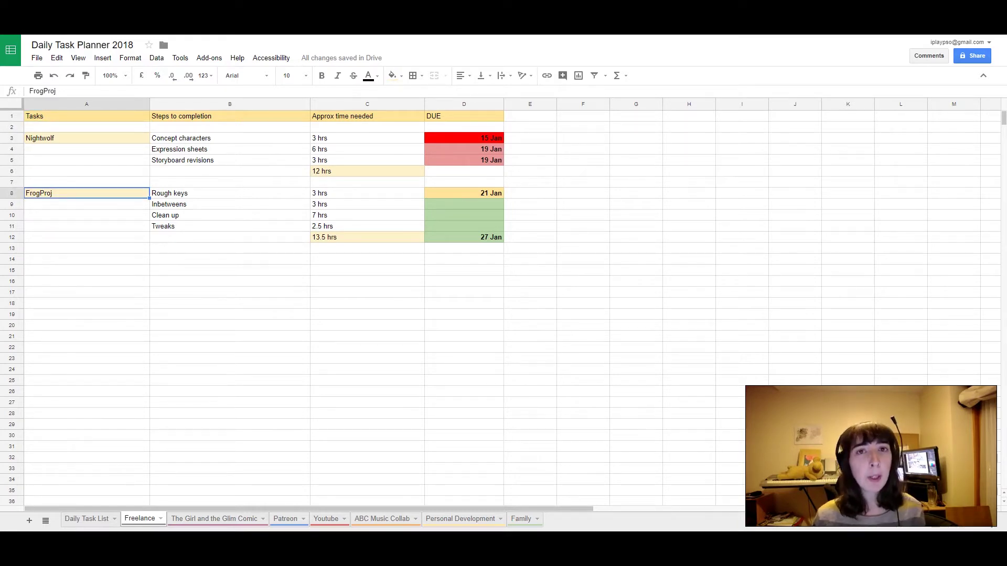
pyautogui.press('Up')
pyautogui.press('Up')
pyautogui.press('Up')
pyautogui.press('Up')
pyautogui.press('Up')
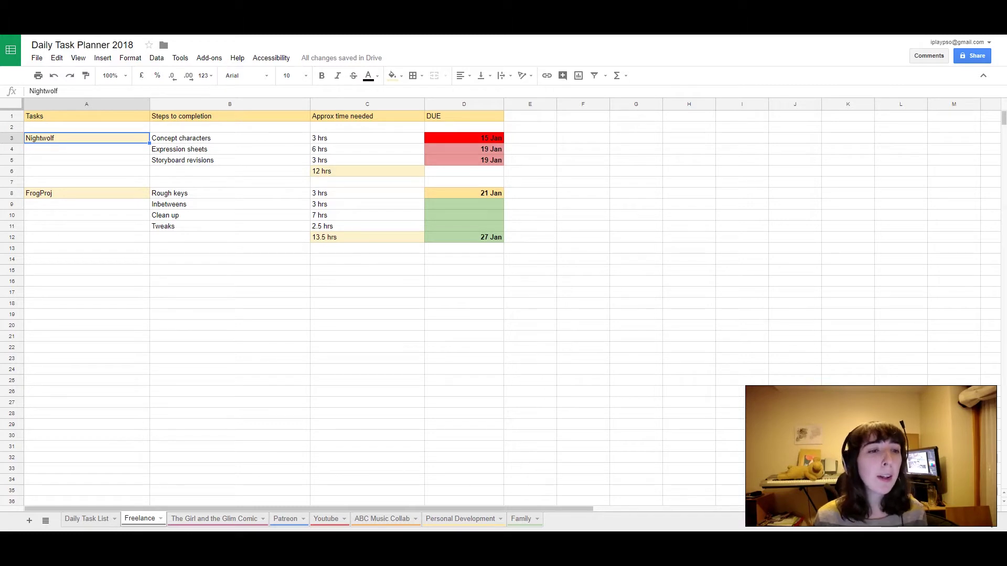
# Examine the Steps to completion column for the Nightwolf project on the Freelance sheet
pyautogui.click(230, 116)
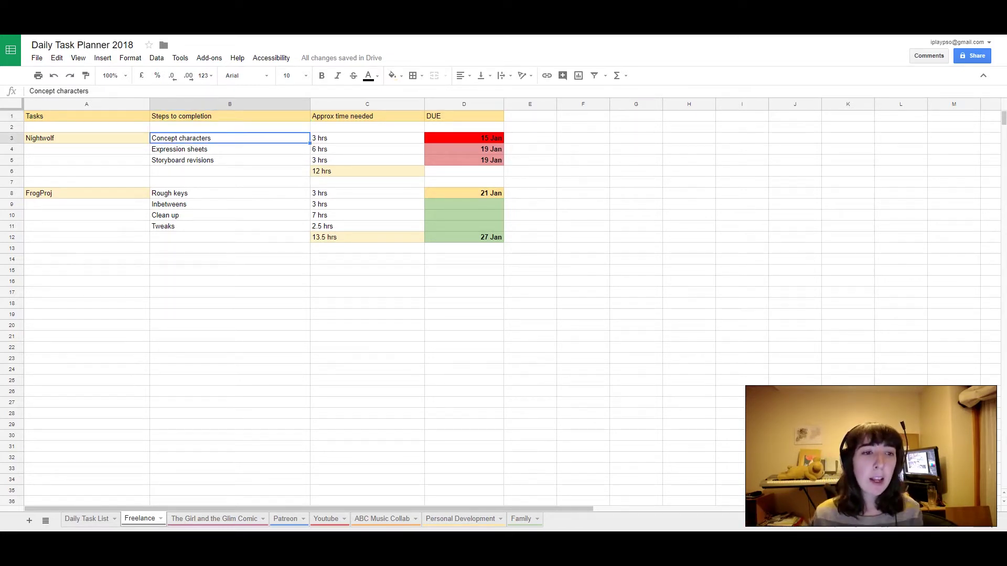
pyautogui.click(367, 138)
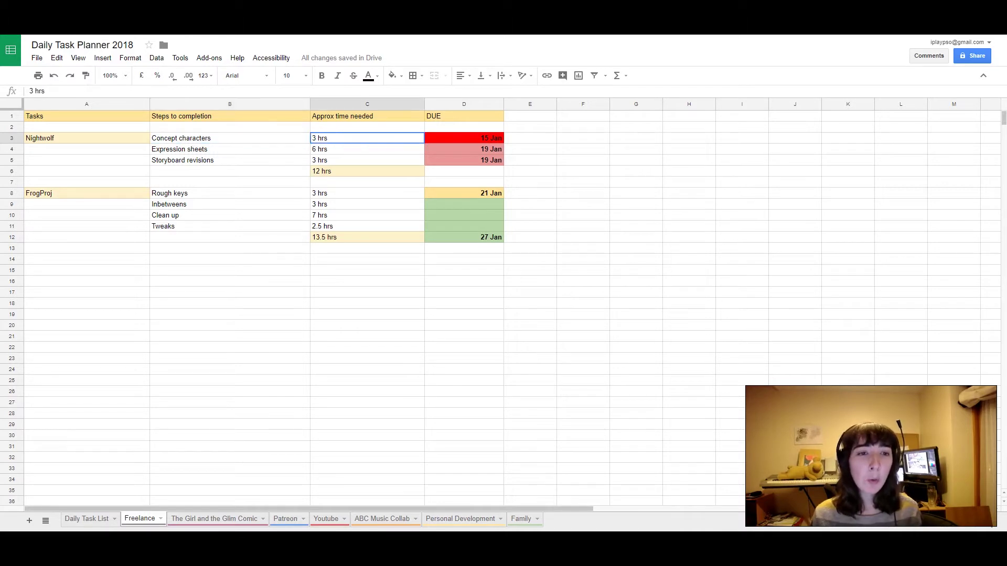
pyautogui.click(230, 138)
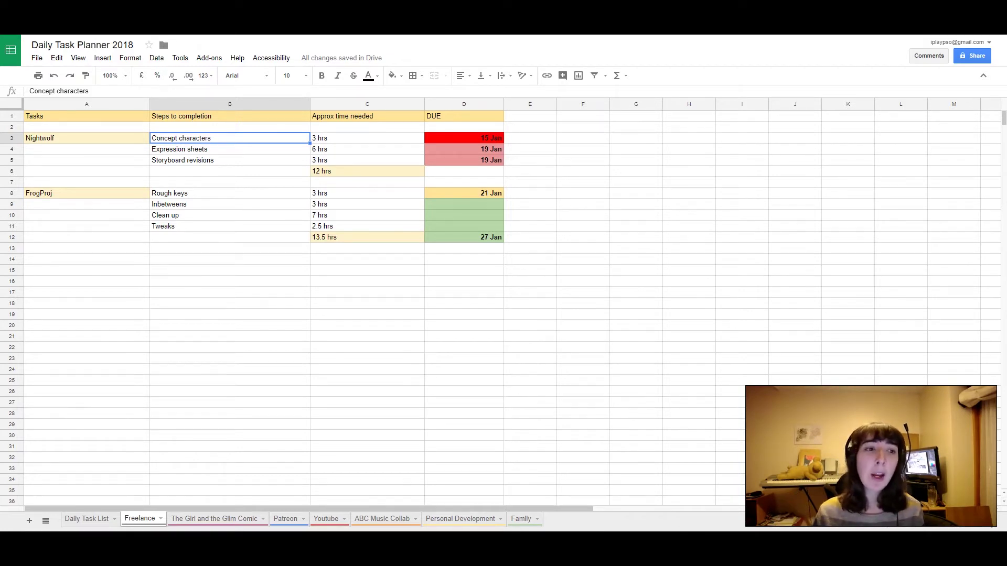
pyautogui.click(229, 160)
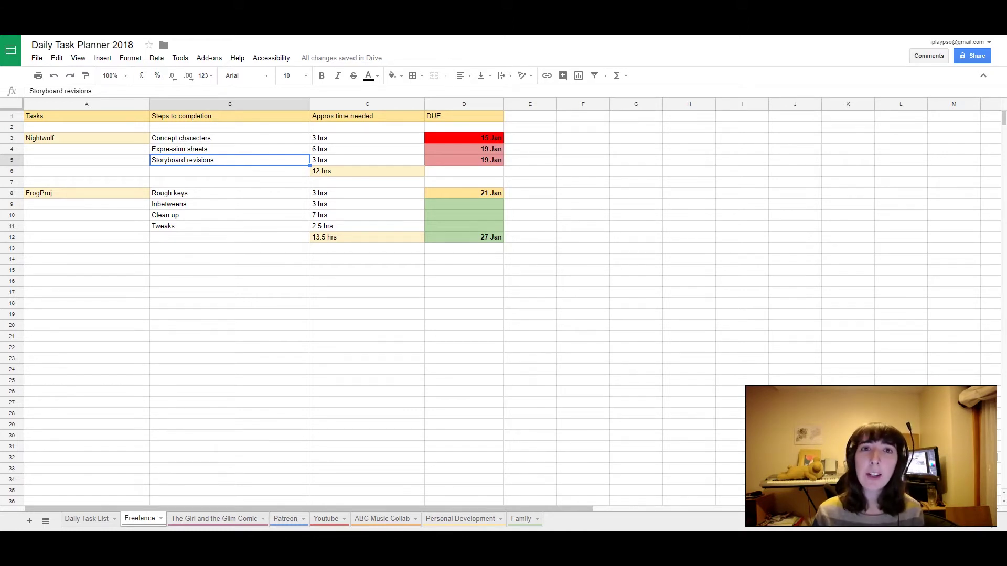
pyautogui.click(229, 138)
pyautogui.click(230, 116)
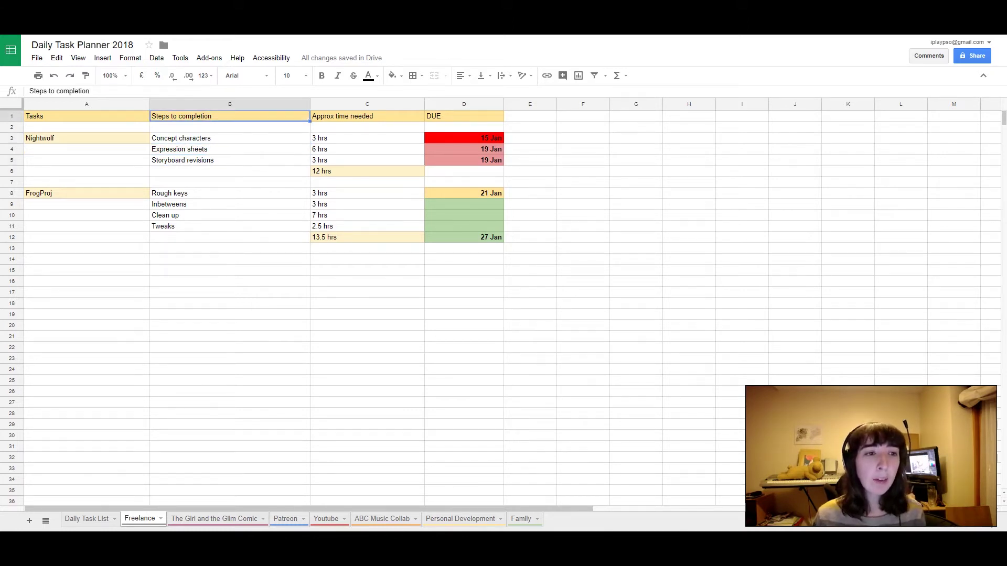
# Examine the Approx time needed column, from its heading through Nightwolf's individual estimates and their total
pyautogui.click(366, 116)
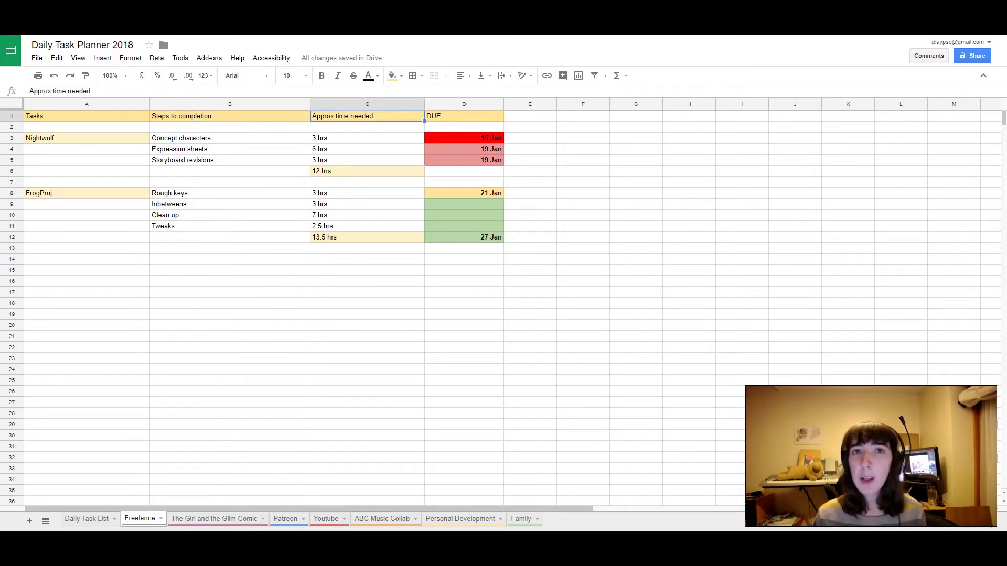
pyautogui.press('Down')
pyautogui.press('Down')
pyautogui.press('Down')
pyautogui.press('Down')
pyautogui.press('Down')
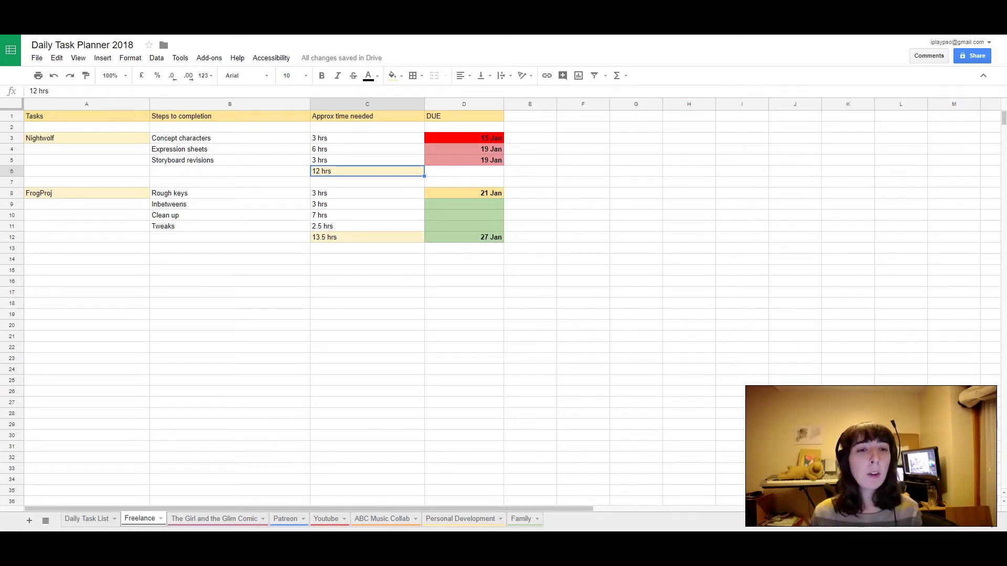
pyautogui.click(367, 138)
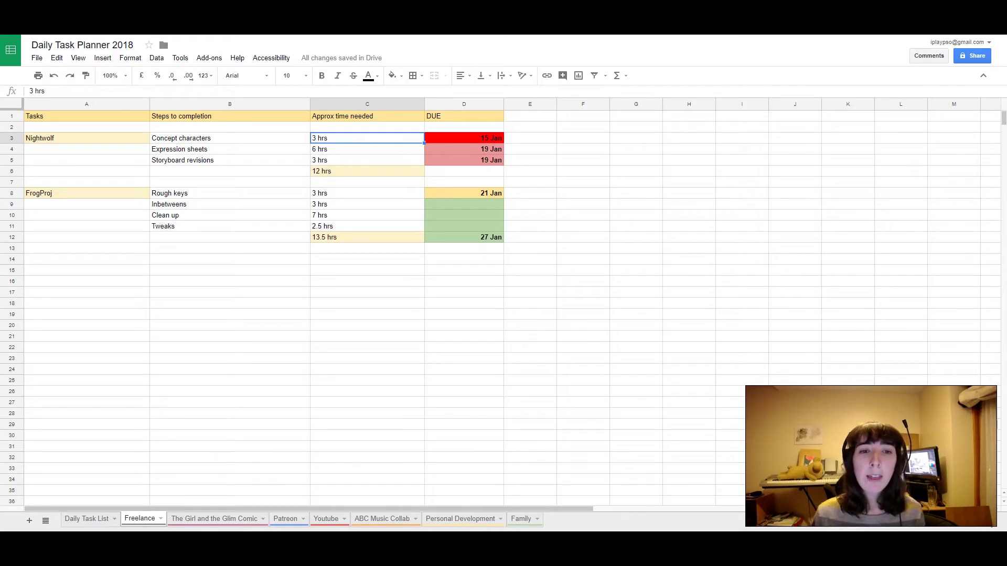
# Examine the colour-coded DUE column for the Nightwolf and FrogProj steps
pyautogui.click(463, 138)
pyautogui.click(464, 215)
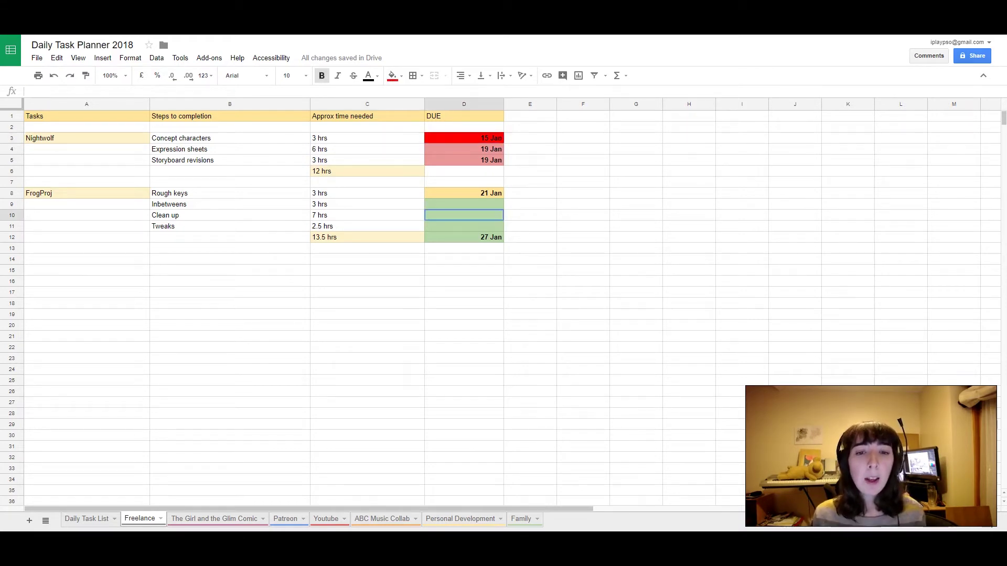
pyautogui.click(464, 149)
pyautogui.click(464, 138)
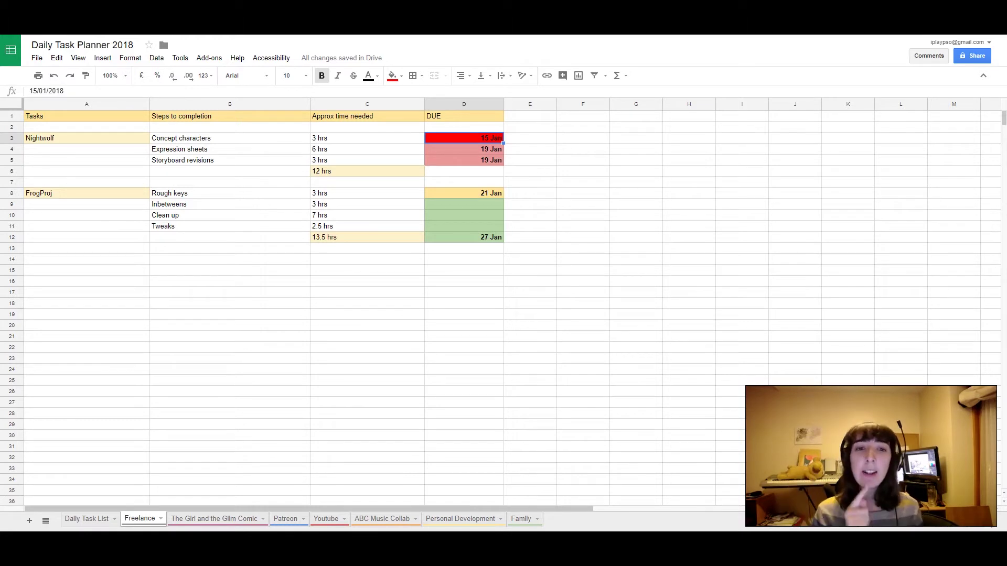
pyautogui.press('Down')
pyautogui.press('Down')
pyautogui.press('Down')
pyautogui.press('Down')
pyautogui.press('Down')
pyautogui.press('Down')
pyautogui.press('Down')
pyautogui.press('Down')
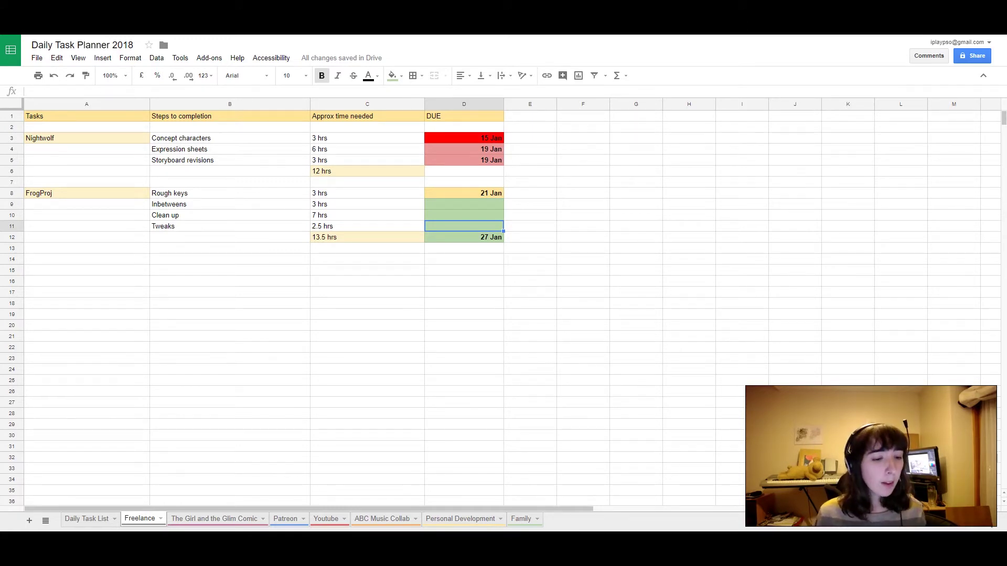
# View The Girl and the Glim Comic sheet, and check the Patreon Post task and its due date on the Patreon sheet
pyautogui.click(214, 519)
pyautogui.click(324, 322)
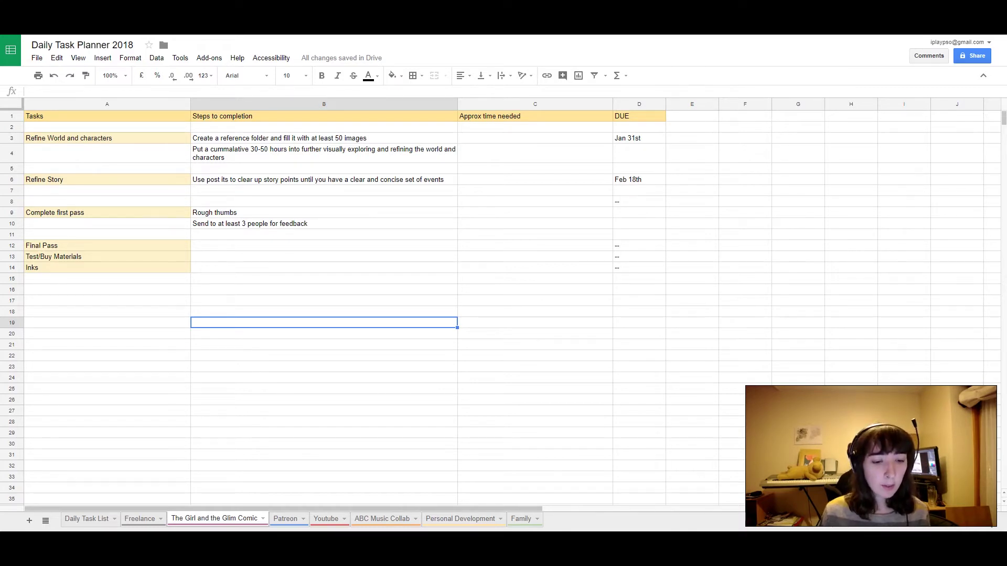
pyautogui.click(285, 519)
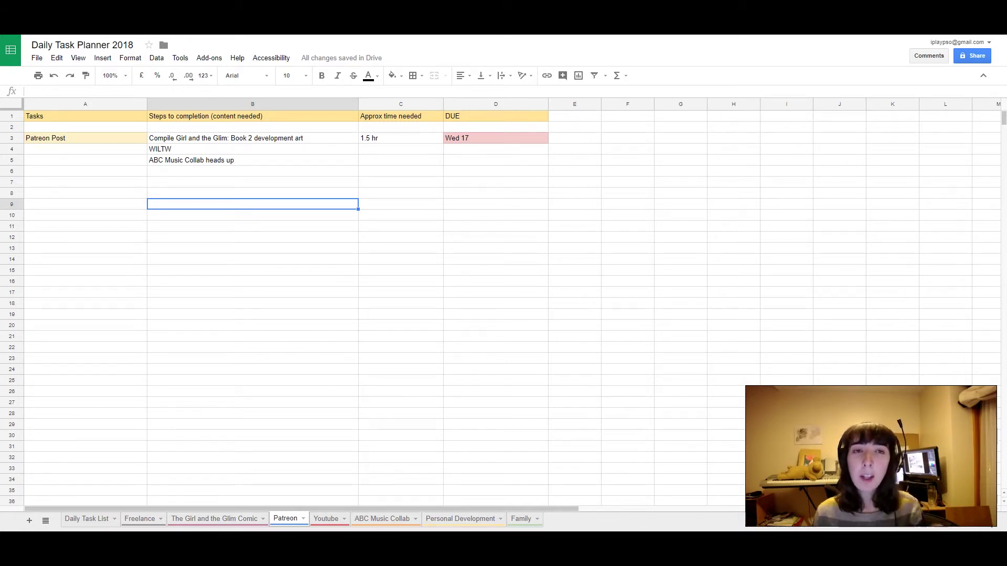
pyautogui.click(85, 138)
pyautogui.click(495, 138)
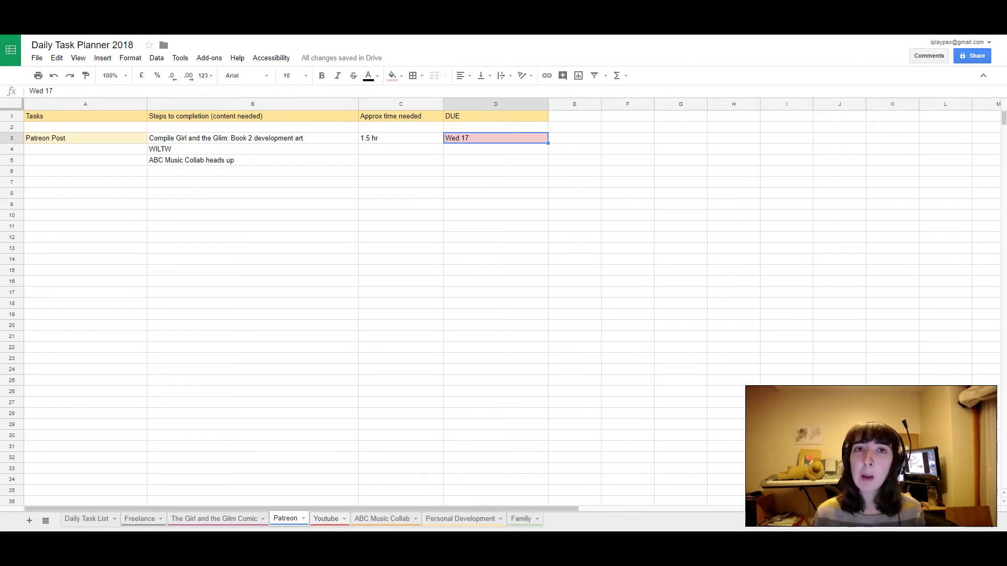
# Open the Youtube sheet and look over its task groups and their colour-coded due cells
pyautogui.click(325, 519)
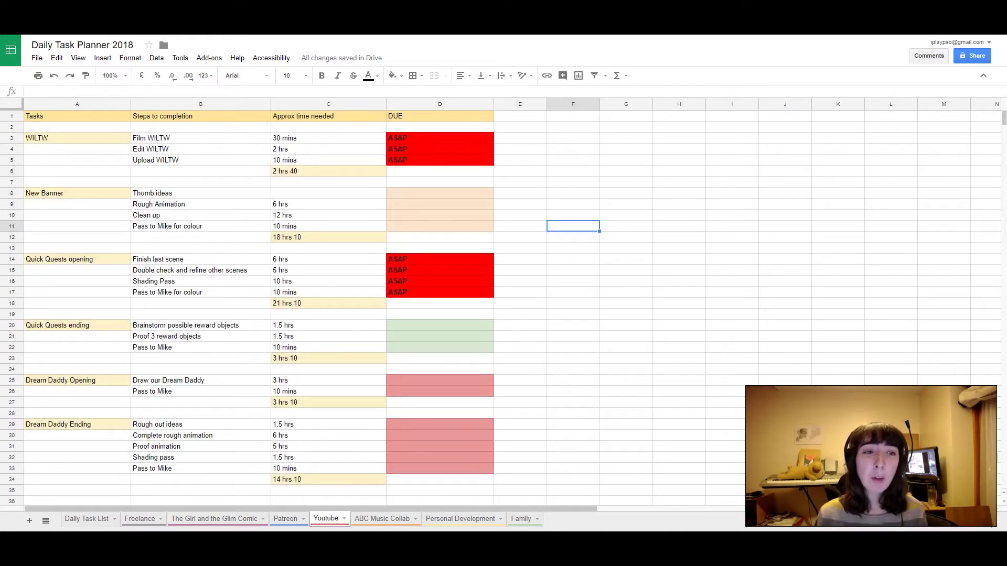
pyautogui.click(519, 193)
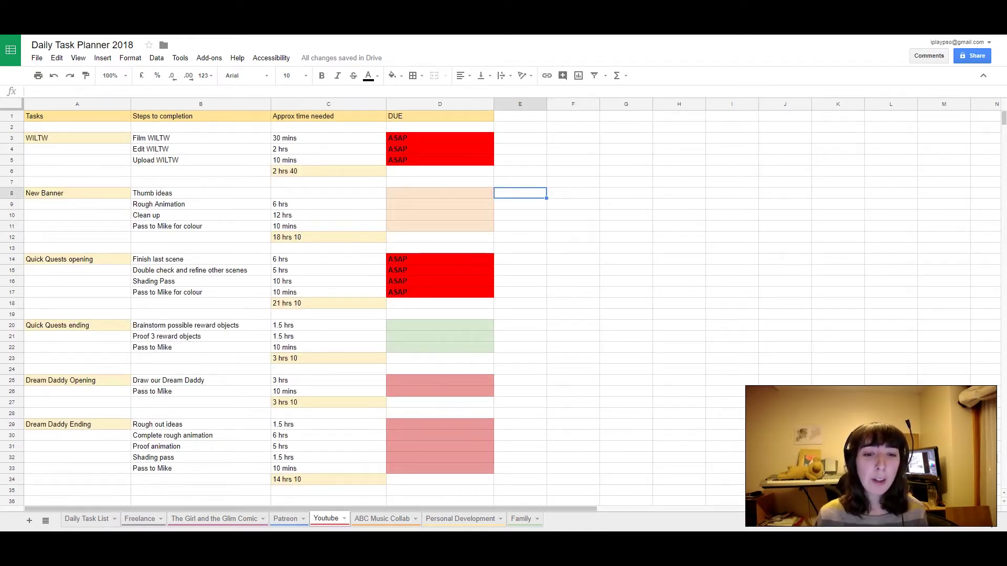
pyautogui.click(520, 348)
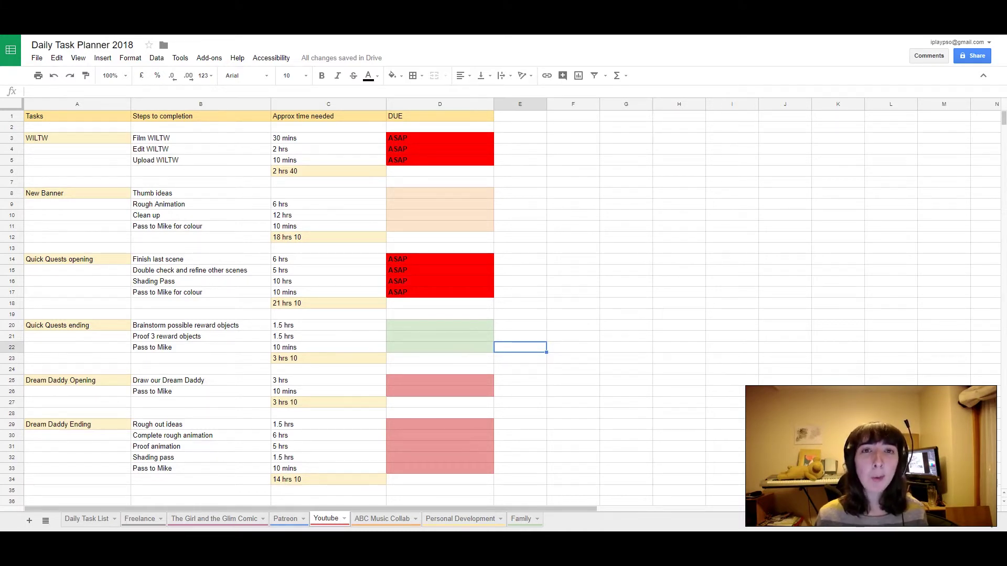
pyautogui.click(520, 292)
pyautogui.click(520, 271)
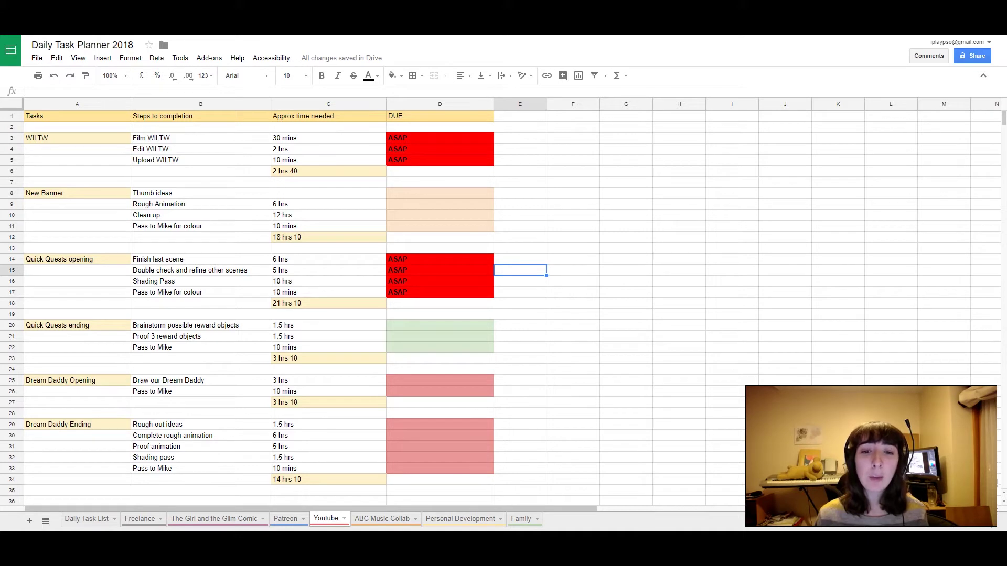
# View the ABC Music Collab sheet and the practice lists on the Personal Development sheet
pyautogui.click(382, 519)
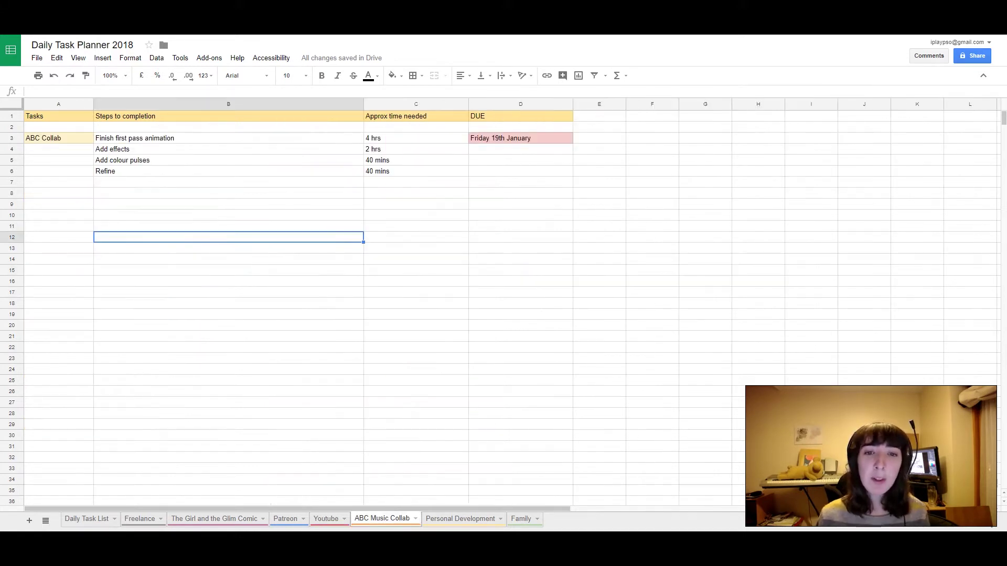
pyautogui.click(520, 215)
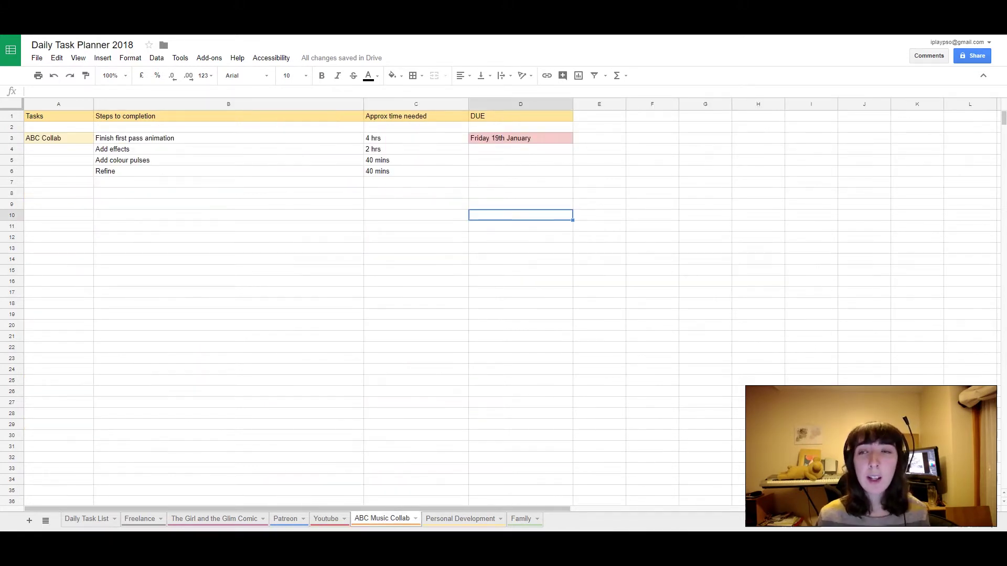
pyautogui.hotkey('ctrl', 'shift', 'pagedown')
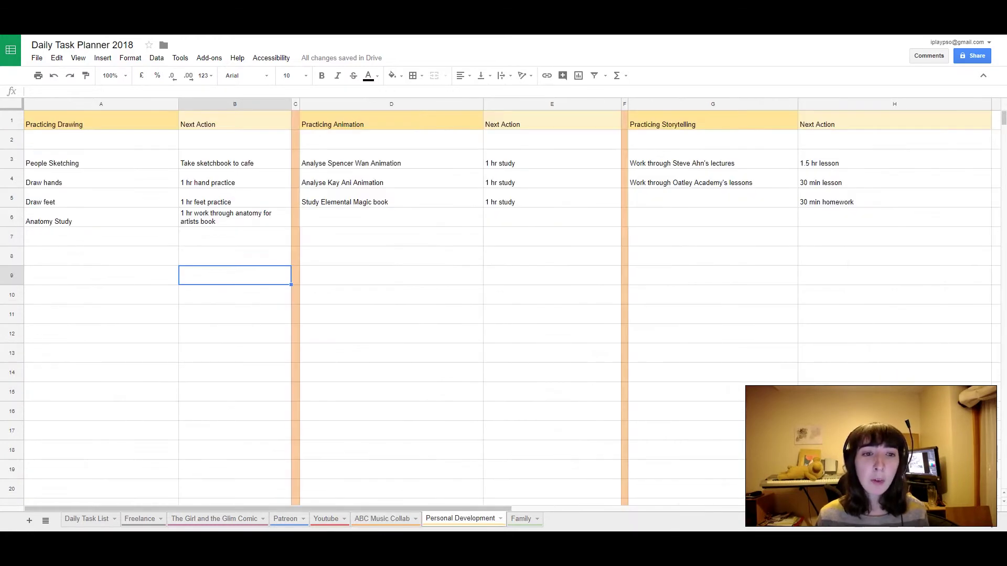
pyautogui.click(391, 237)
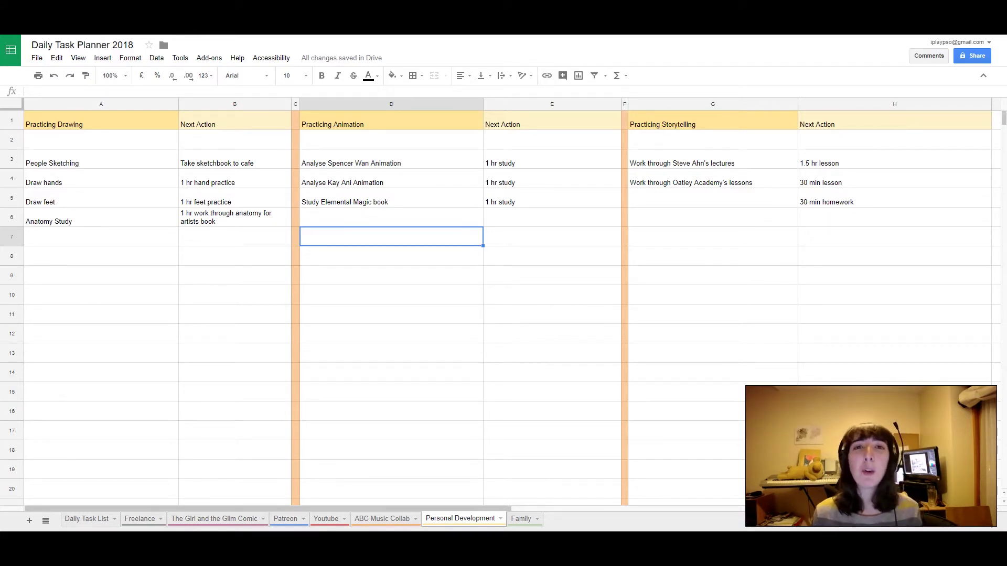
# Open the Family sheet and examine the colour-coded DUE cells for the Family and Friends tasks
pyautogui.hotkey('alt', 'Down')
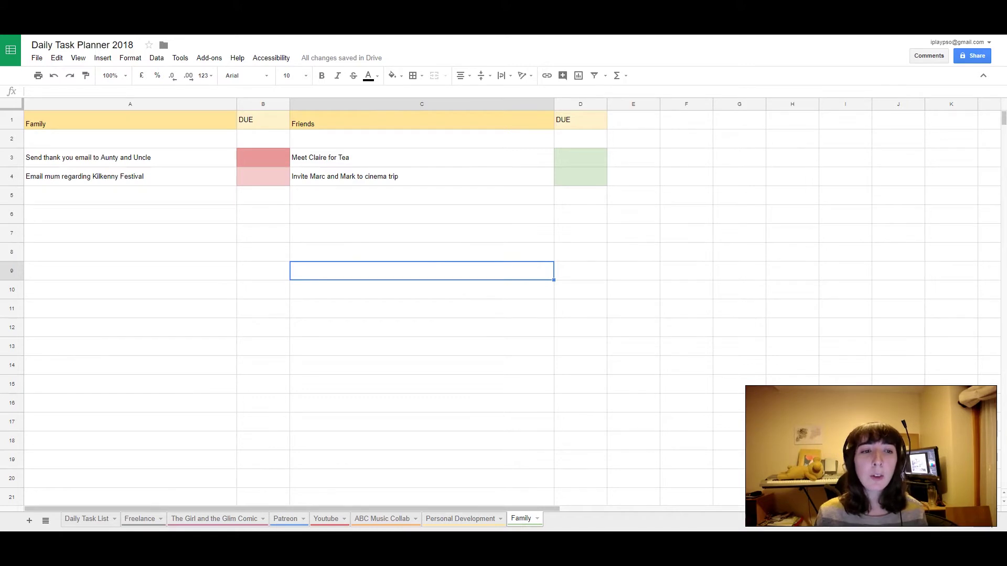
pyautogui.click(263, 157)
pyautogui.click(262, 176)
pyautogui.click(263, 158)
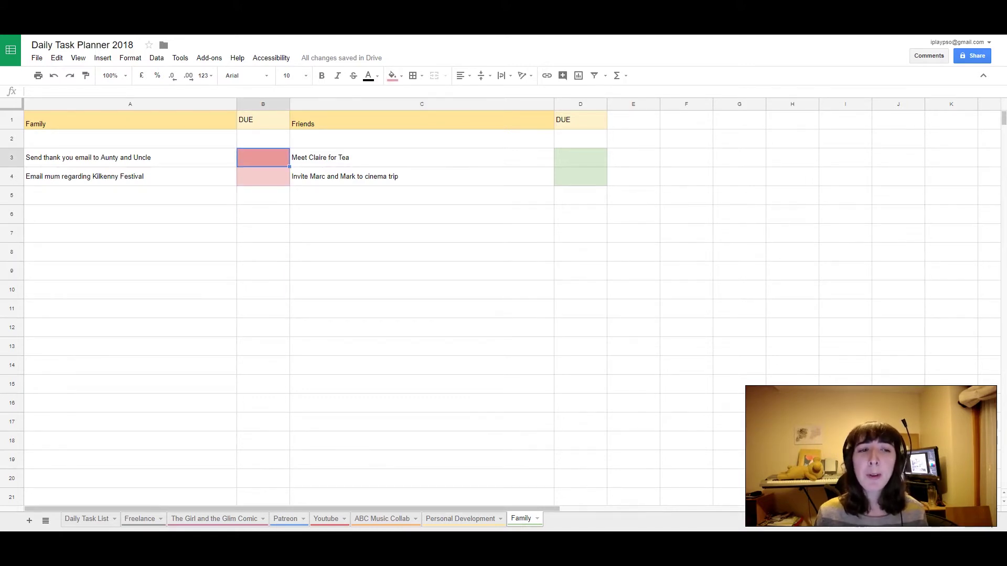
pyautogui.click(262, 176)
pyautogui.click(580, 158)
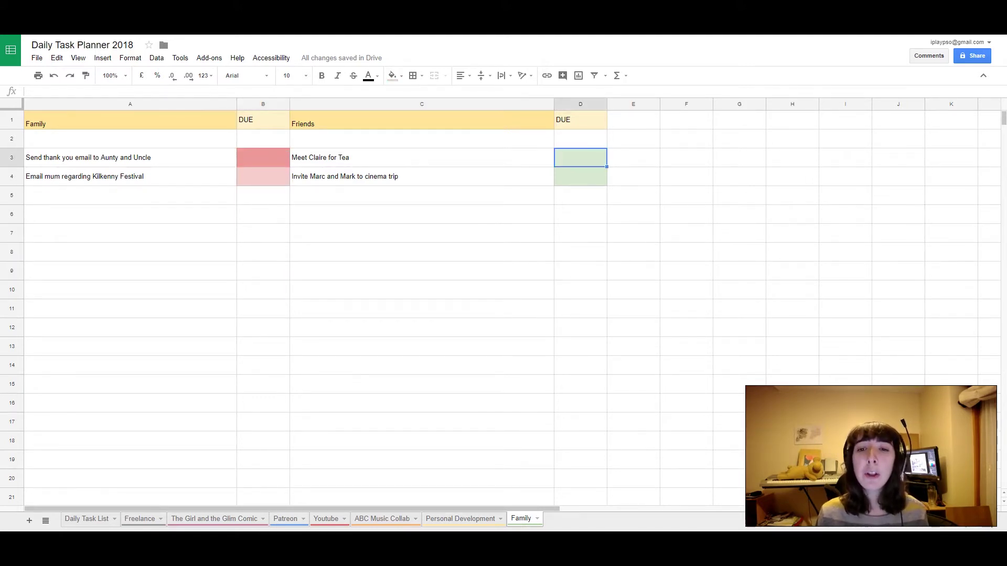
pyautogui.click(580, 177)
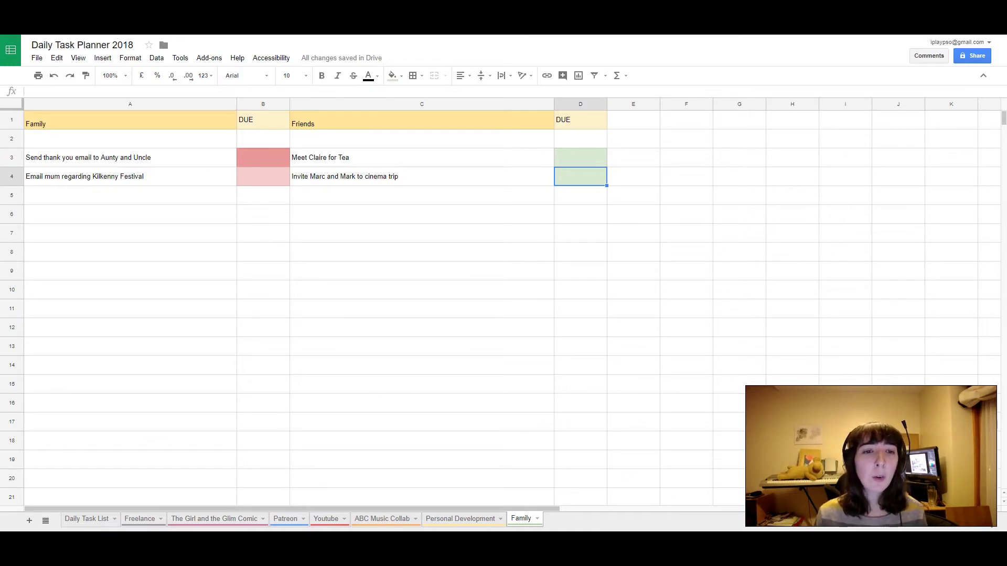
# Return to the Daily Task List and browse the project sheets through ABC Music Collab, ending on the Freelance sheet
pyautogui.click(139, 519)
pyautogui.click(87, 519)
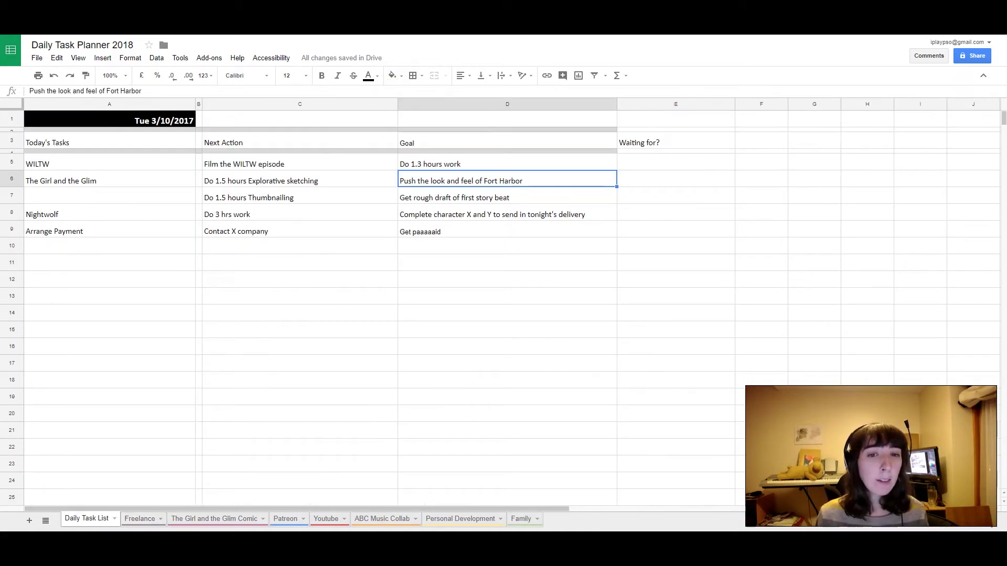
pyautogui.hotkey('ctrl', 'shift', 'pagedown')
pyautogui.hotkey('ctrl', 'shift', 'pagedown')
pyautogui.hotkey('ctrl', 'shift', 'pagedown')
pyautogui.hotkey('ctrl', 'shift', 'pagedown')
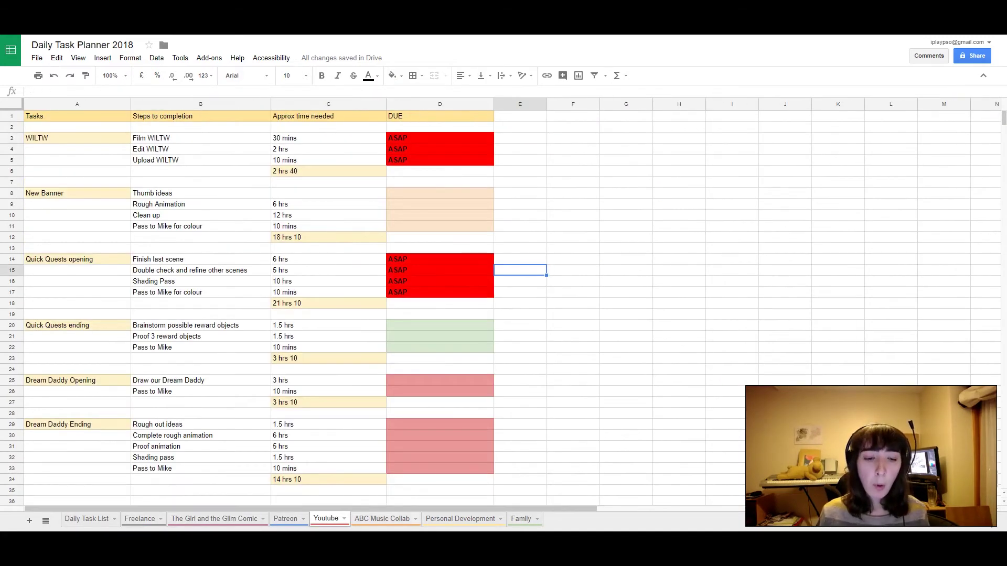
pyautogui.hotkey('ctrl', 'shift', 'pagedown')
pyautogui.hotkey('ctrl', 'shift', 'pageup')
pyautogui.hotkey('ctrl', 'shift', 'pageup')
pyautogui.hotkey('ctrl', 'shift', 'pageup')
pyautogui.hotkey('ctrl', 'shift', 'pageup')
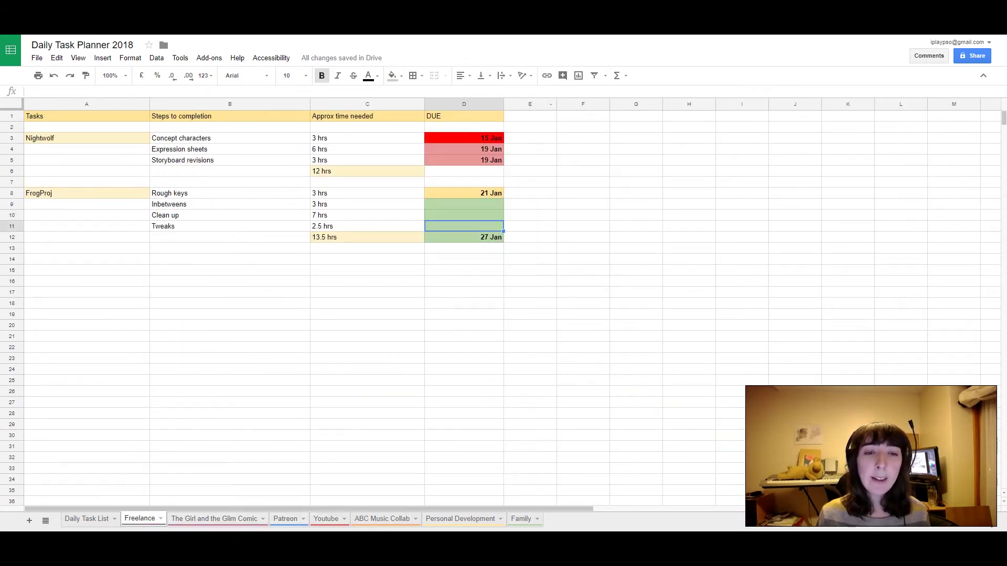
# Review Nightwolf's Concept characters row on the Freelance sheet and return to the Daily Task List
pyautogui.moveTo(86, 138); pyautogui.dragTo(464, 138)
pyautogui.click(529, 149)
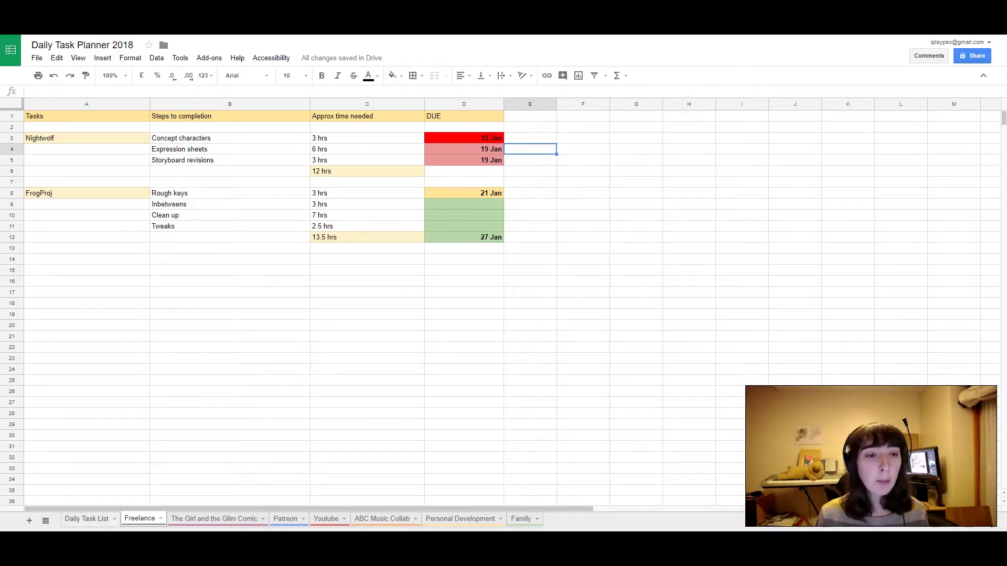
pyautogui.hotkey('ctrl', 'shift', 'pageup')
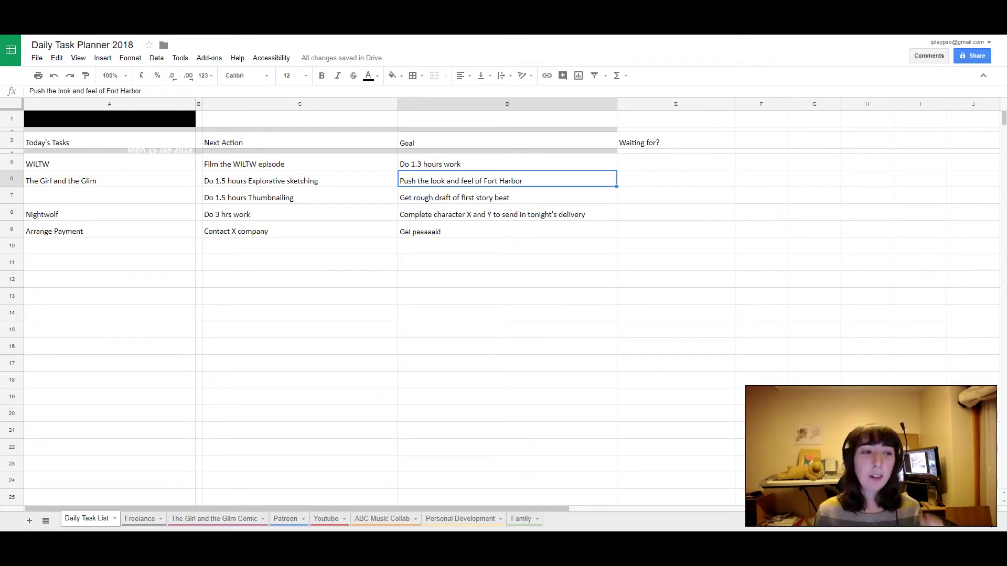
# Review the Nightwolf, WILTW, The Girl and the Glim and Arrange Payment rows on the Daily Task List
pyautogui.click(109, 229)
pyautogui.moveTo(109, 212); pyautogui.dragTo(507, 212)
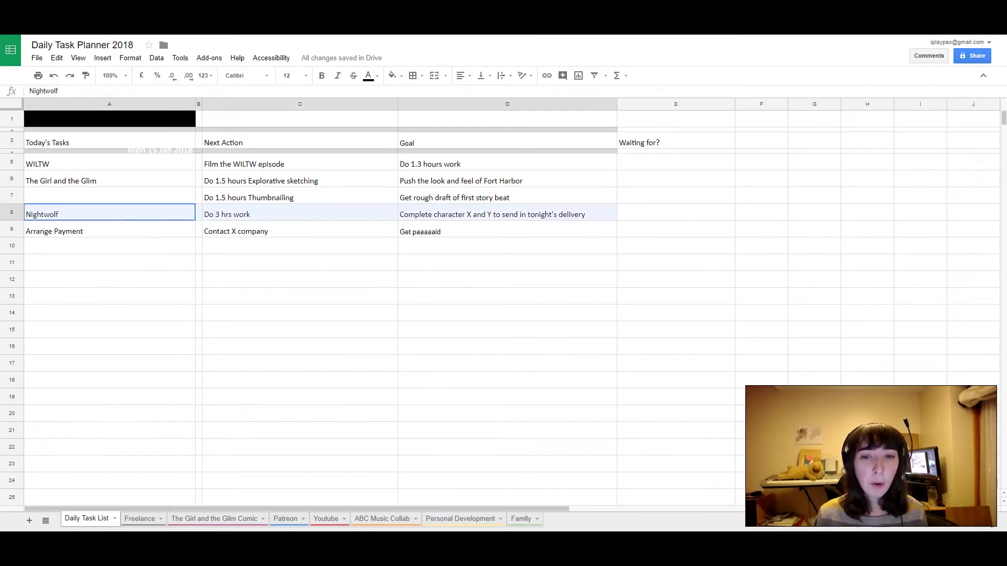
pyautogui.click(506, 229)
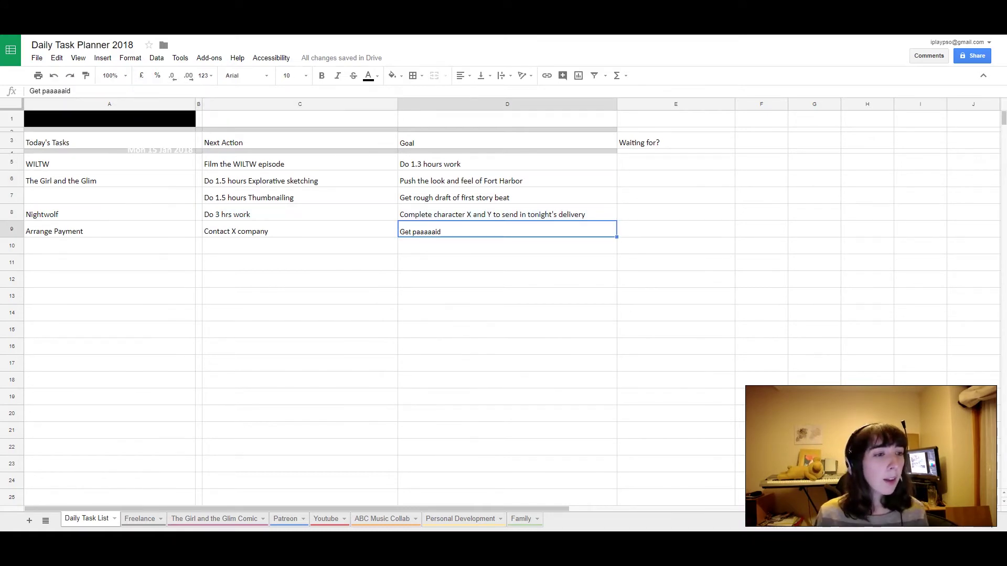
pyautogui.click(109, 162)
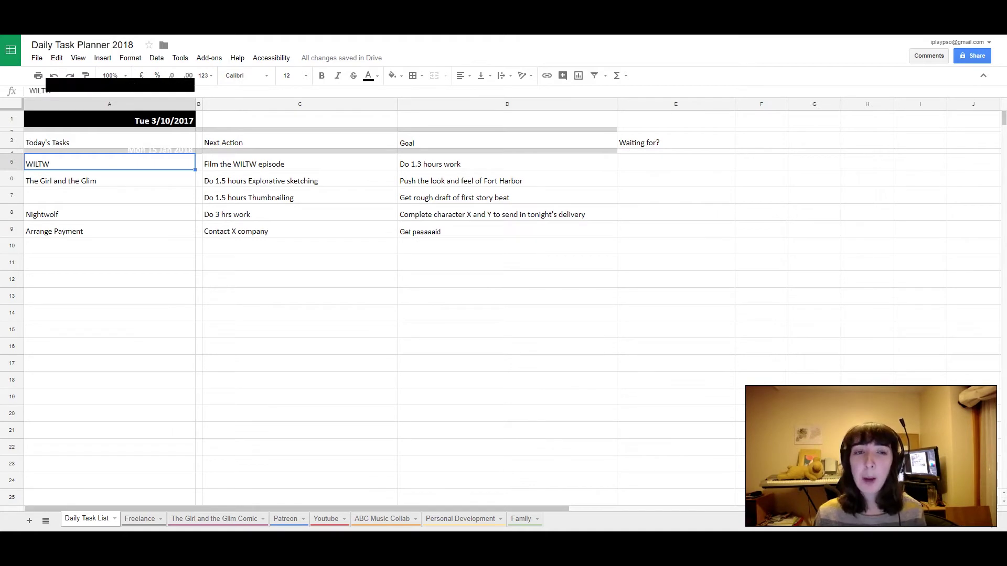
pyautogui.click(109, 178)
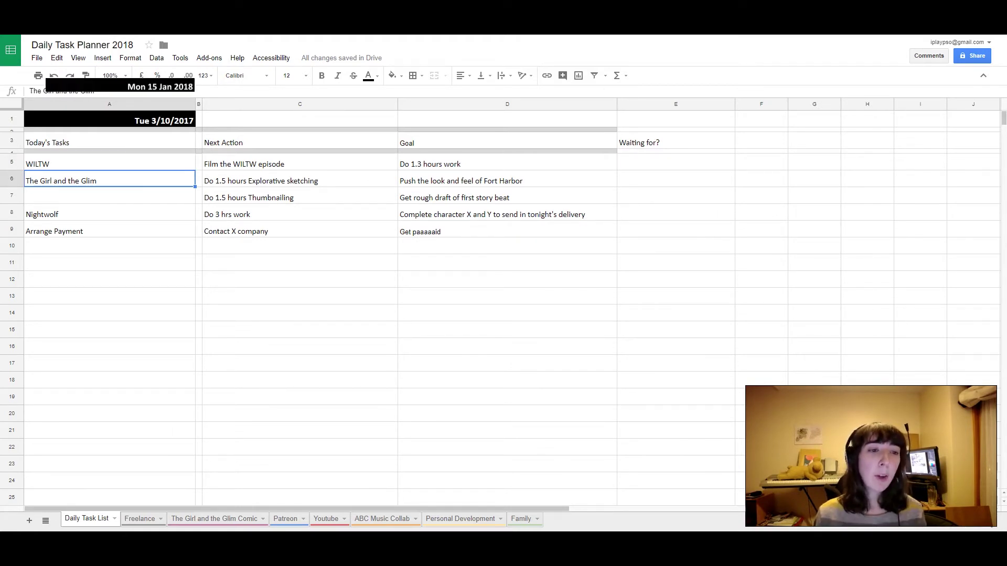
pyautogui.click(109, 229)
pyautogui.click(299, 229)
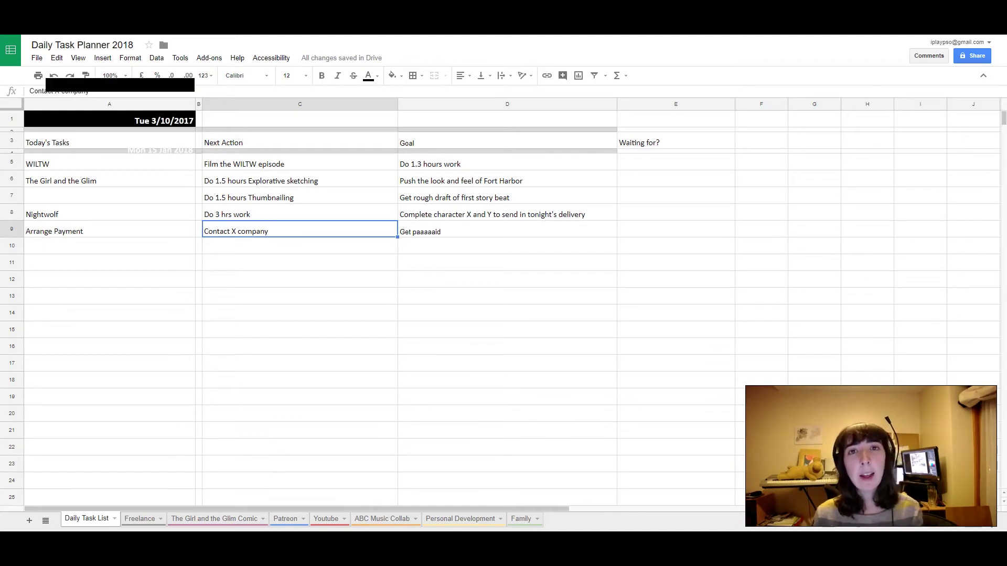
pyautogui.click(109, 229)
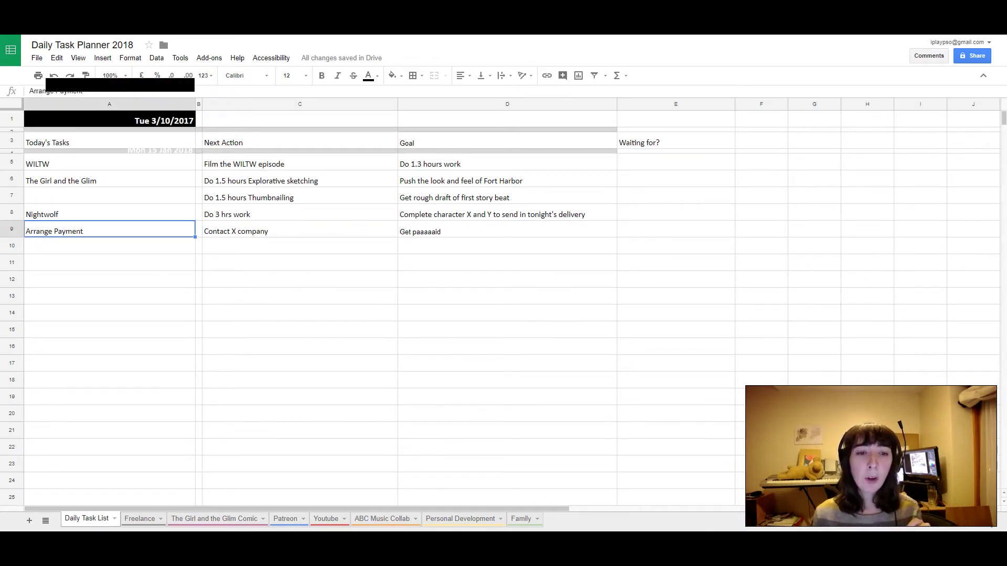
pyautogui.click(300, 231)
pyautogui.click(109, 232)
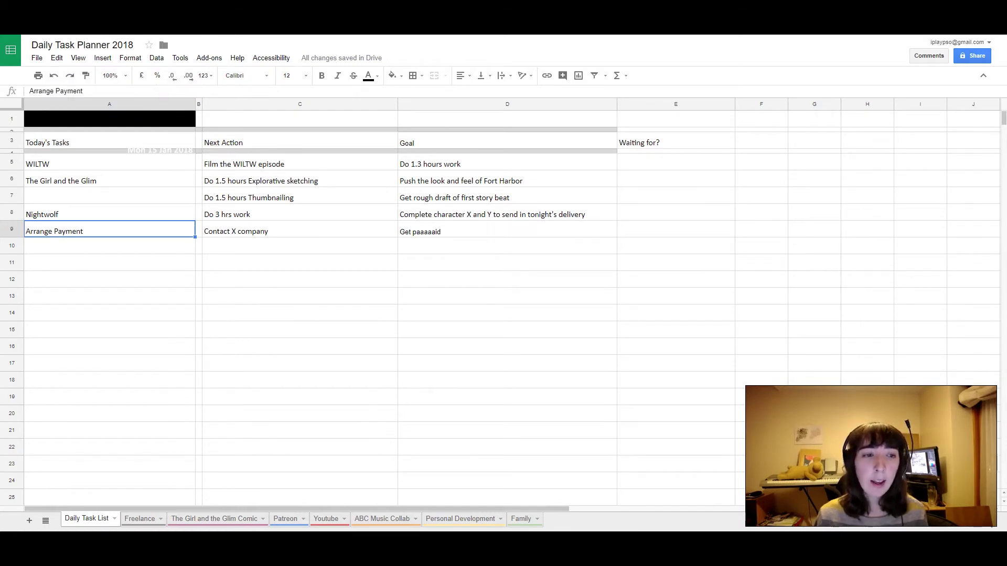
# Fill the Arrange Payment row bright green from the task through the Waiting for column, and review its cells
pyautogui.moveTo(109, 229); pyautogui.dragTo(676, 229)
pyautogui.click(393, 75)
pyautogui.click(437, 122)
pyautogui.click(507, 314)
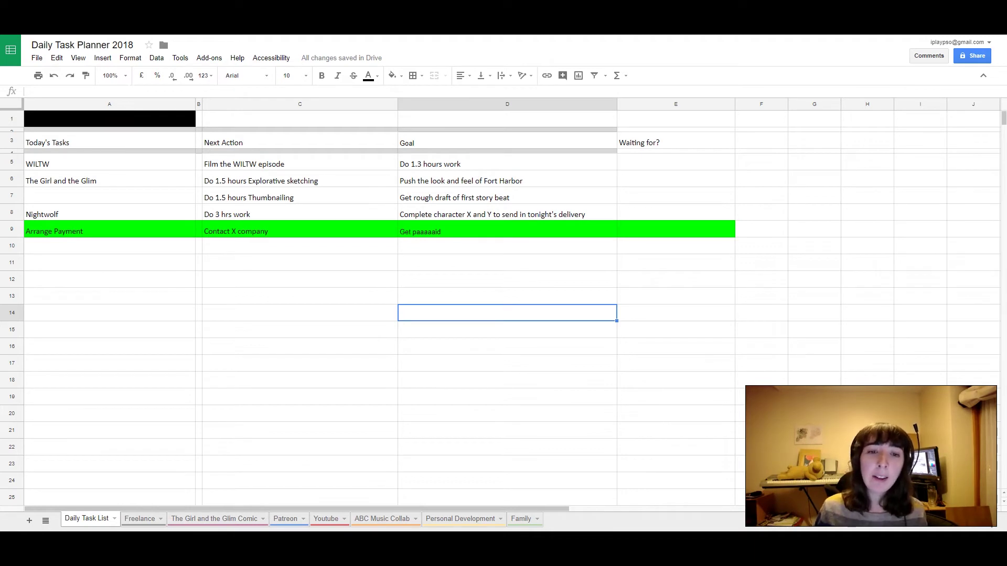
pyautogui.click(506, 229)
pyautogui.click(109, 229)
pyautogui.click(300, 229)
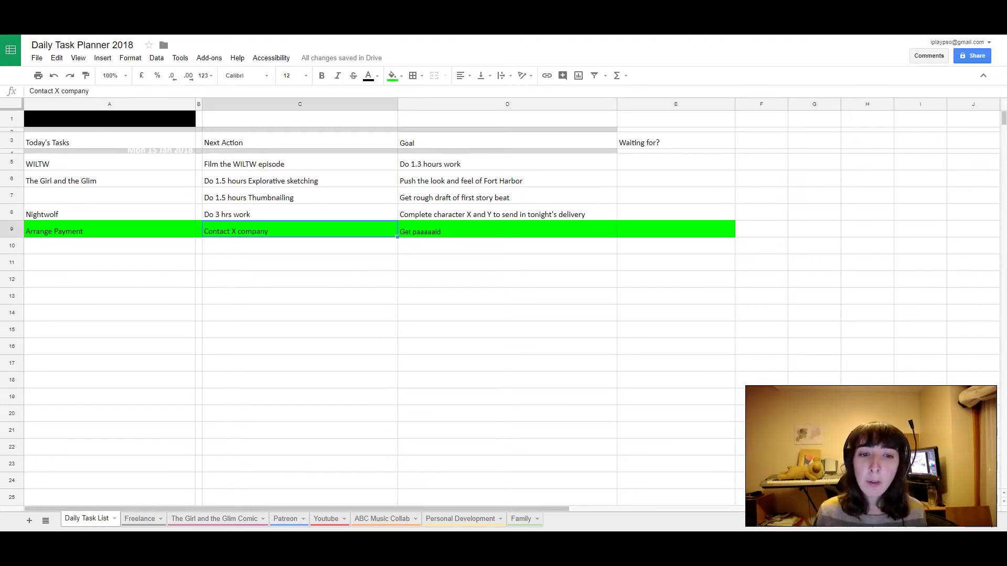
pyautogui.click(506, 229)
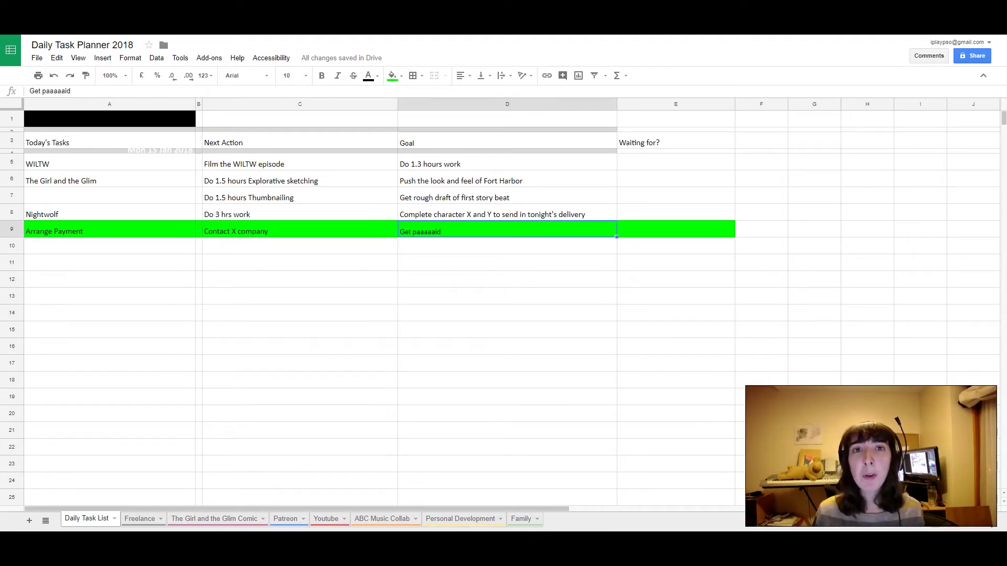
# Check the system calendar and enter 22 Jan as the Waiting for date of the Arrange Payment task
pyautogui.click(675, 229)
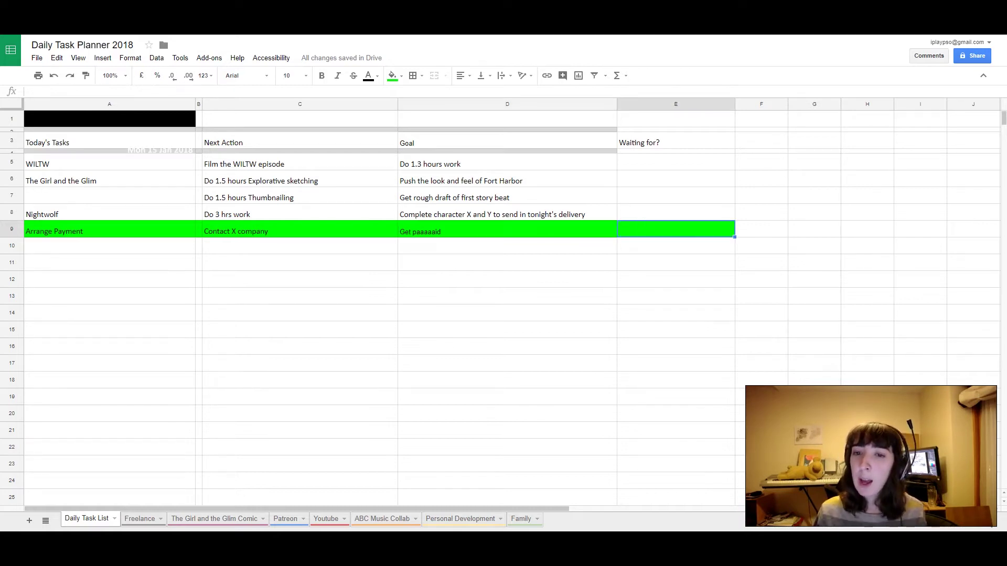
pyautogui.click(676, 141)
pyautogui.doubleClick(675, 229)
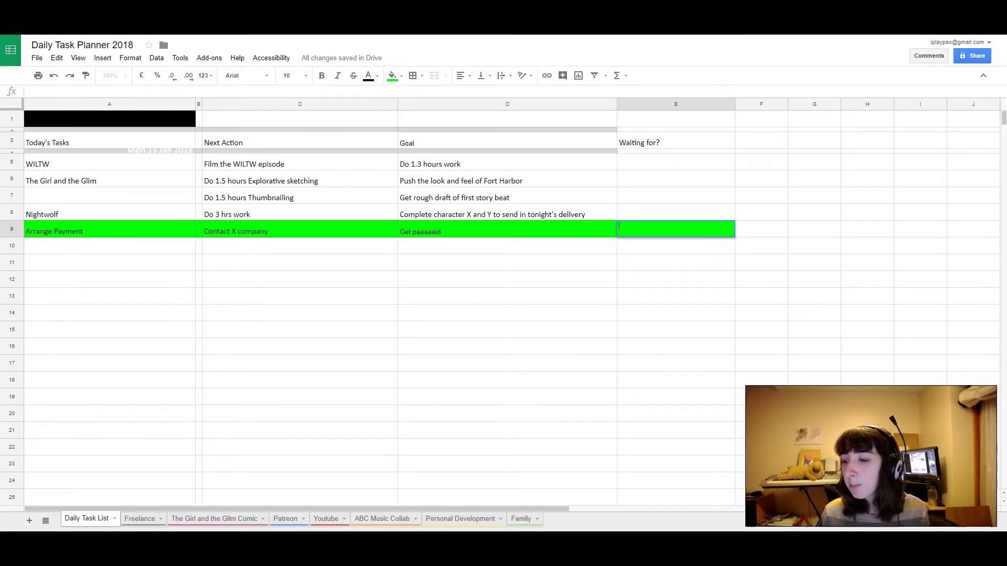
pyautogui.click(965, 556)
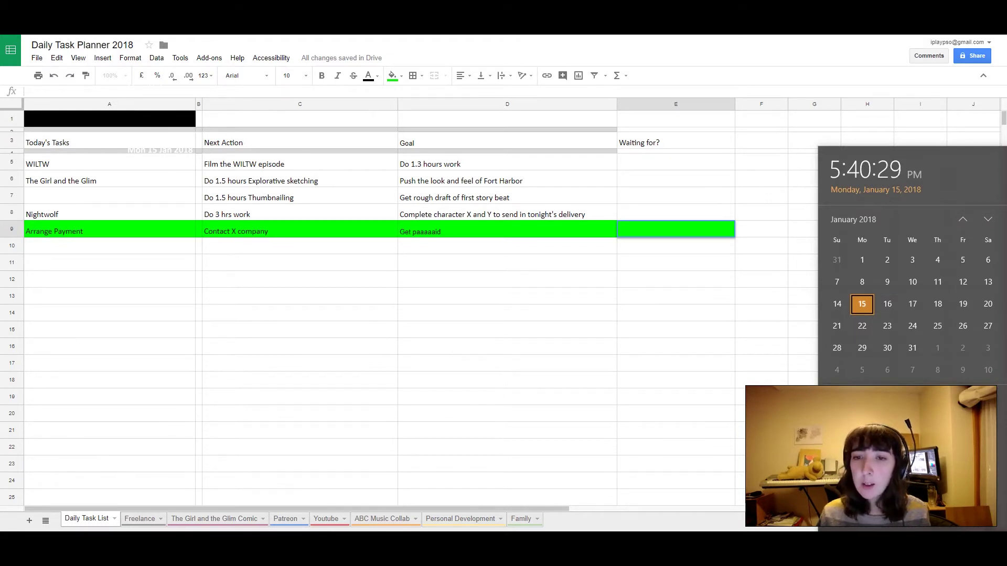
pyautogui.press('Escape')
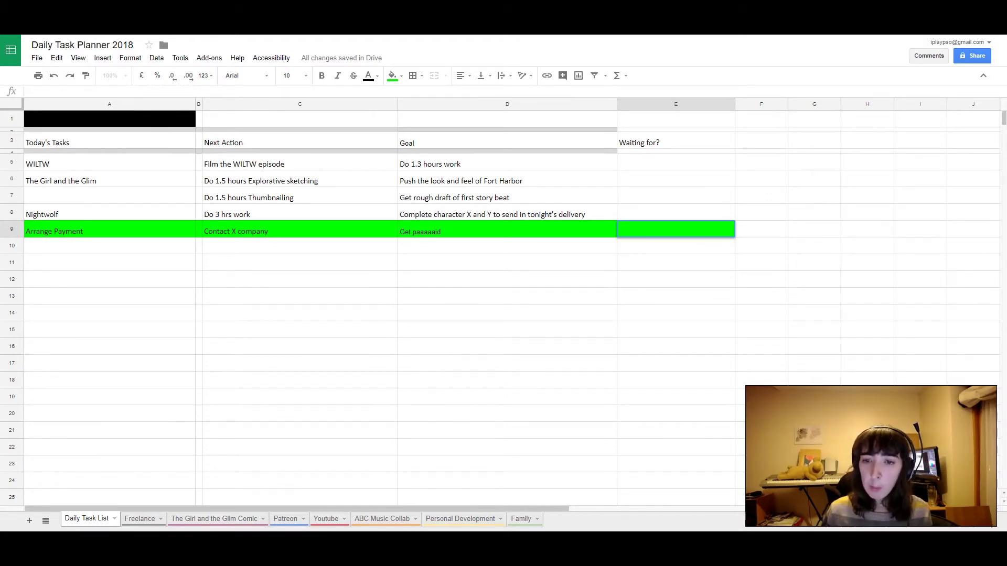
pyautogui.press('Up')
pyautogui.press('Down')
pyautogui.write('22')
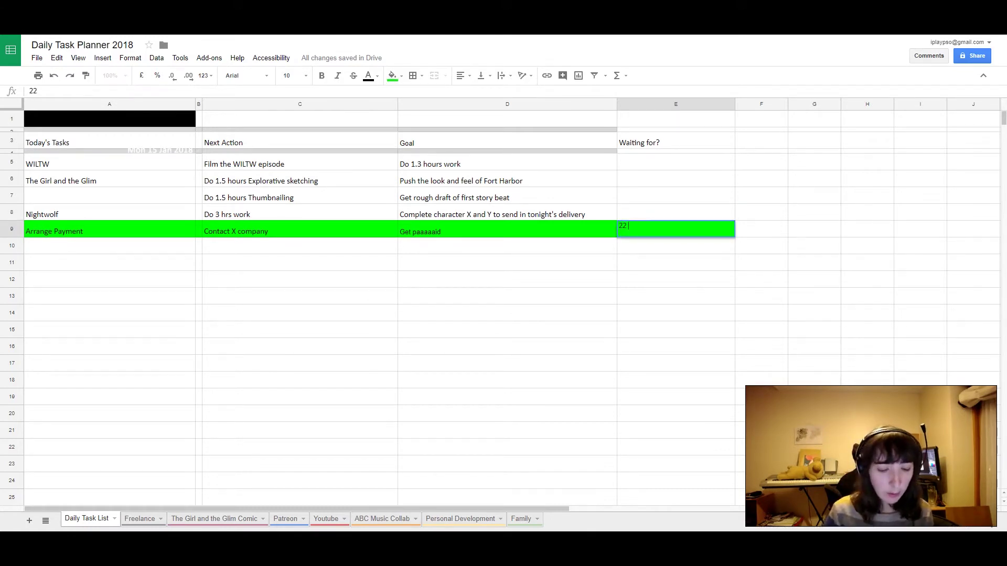
pyautogui.write(' Jan')
pyautogui.press('Up')
pyautogui.click(507, 413)
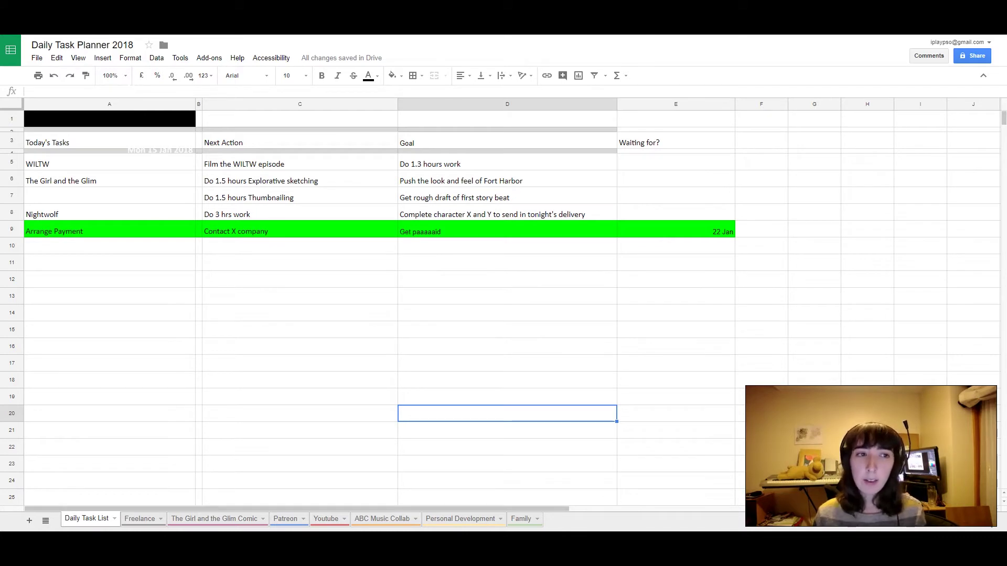
pyautogui.click(675, 230)
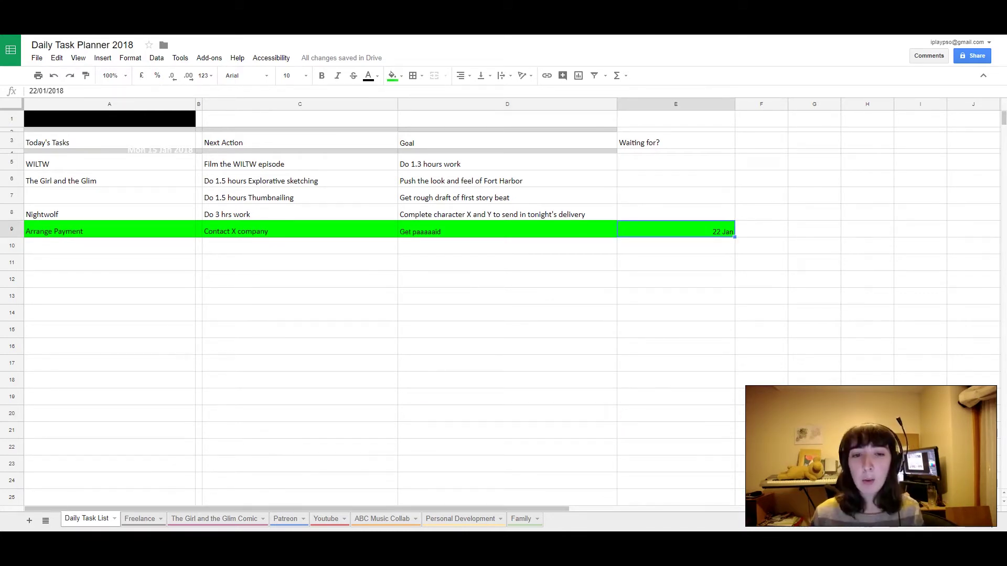
pyautogui.click(507, 296)
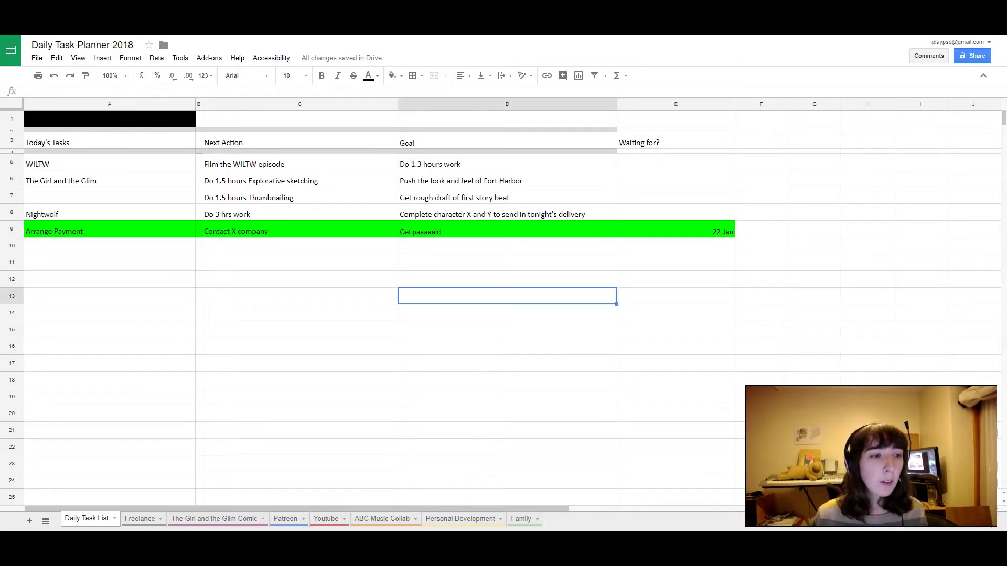
# Fill the Nightwolf row bright green from the task through the Waiting for column
pyautogui.click(109, 212)
pyautogui.moveTo(109, 212); pyautogui.dragTo(675, 211)
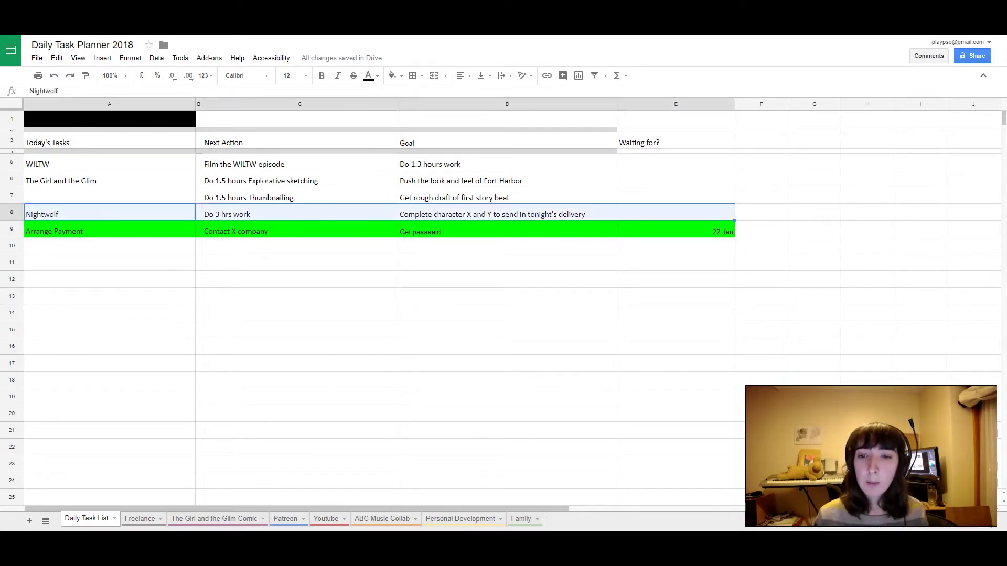
pyautogui.click(394, 76)
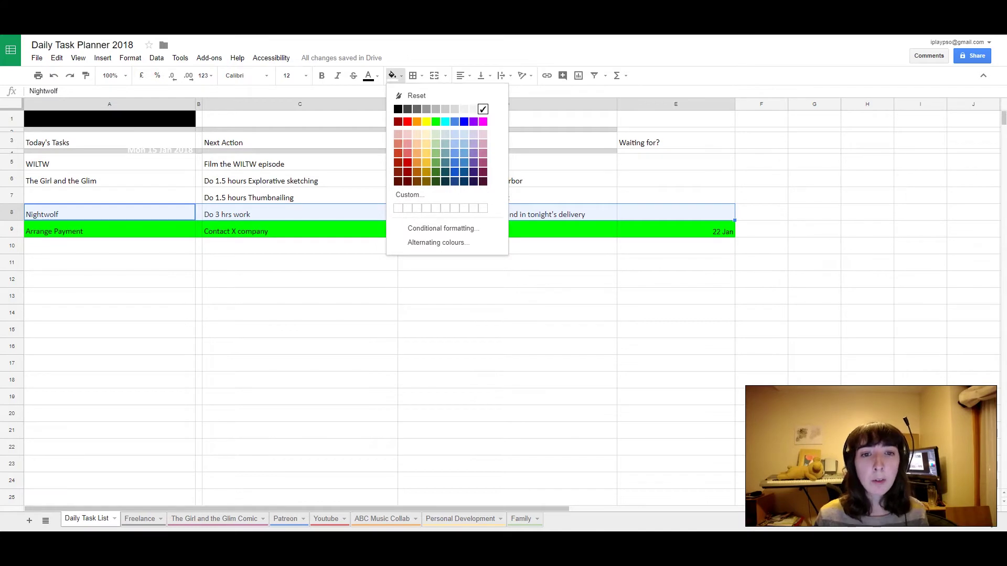
pyautogui.click(436, 121)
pyautogui.click(507, 329)
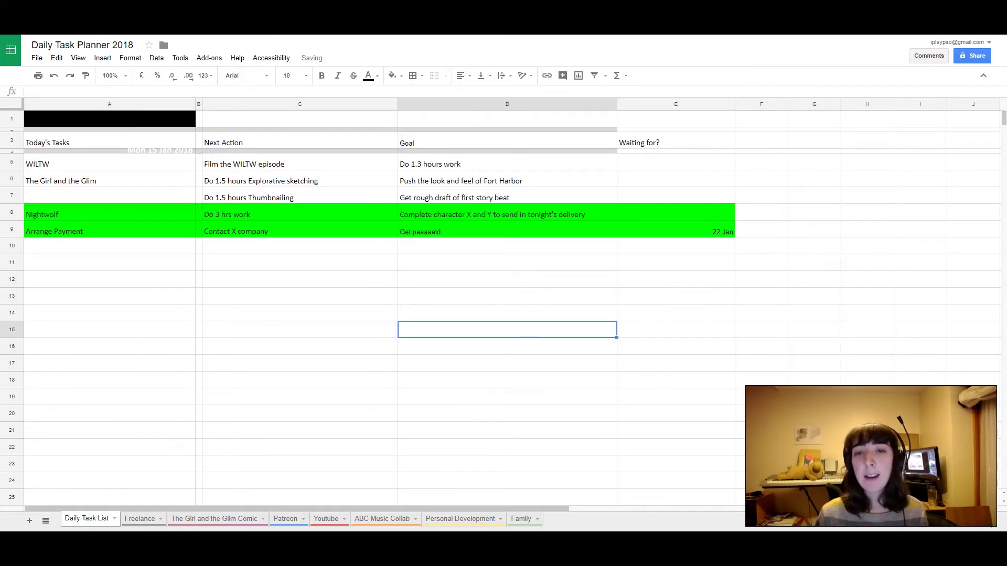
pyautogui.click(300, 212)
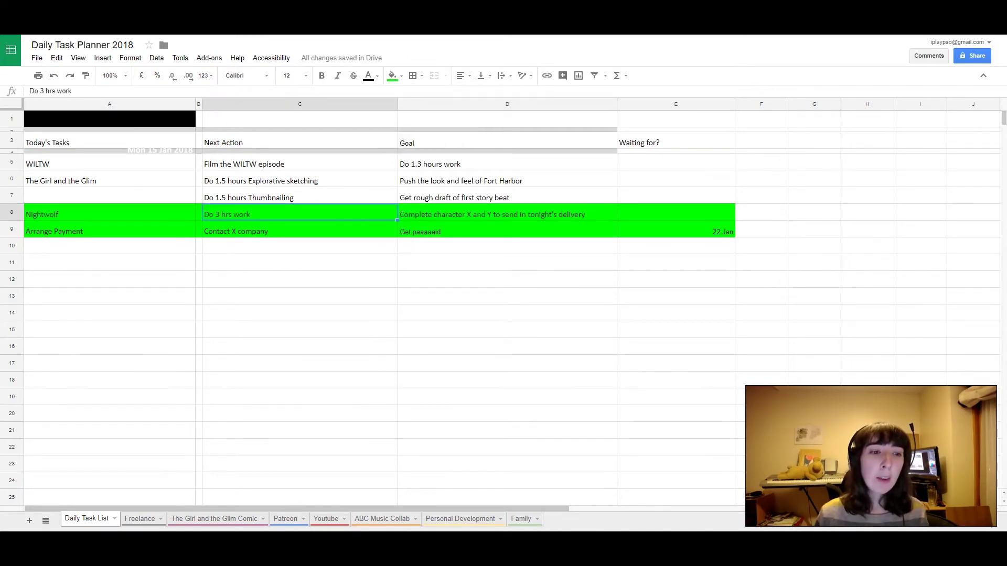
# Delete the contents of the Nightwolf row and set its fill to white
pyautogui.click(109, 213)
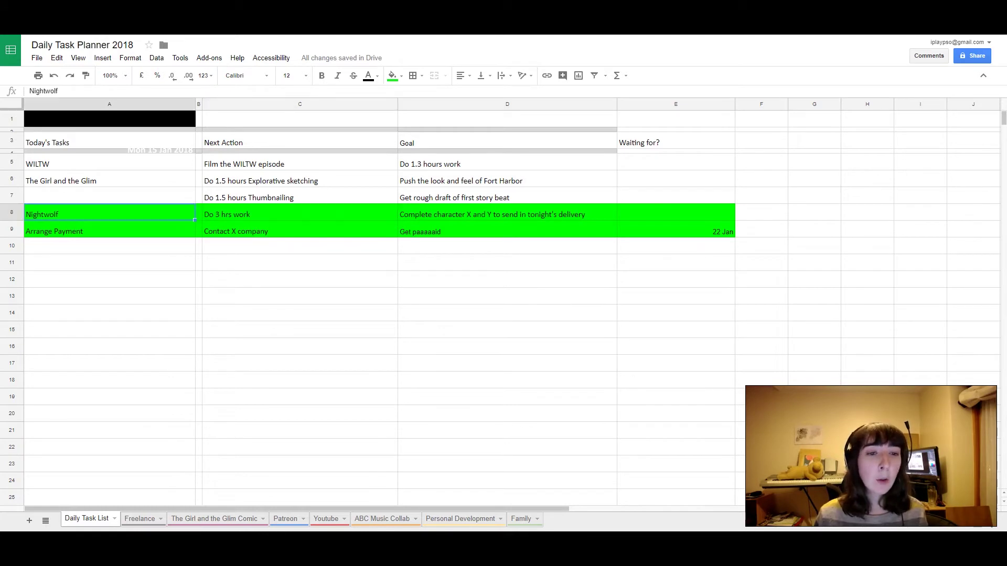
pyautogui.moveTo(109, 212); pyautogui.dragTo(675, 213)
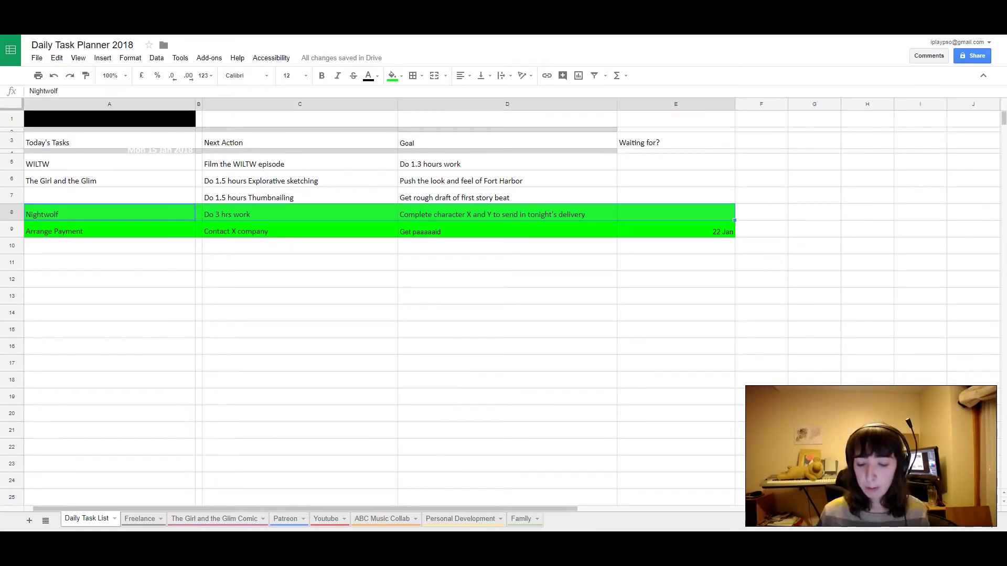
pyautogui.press('Delete')
pyautogui.click(392, 75)
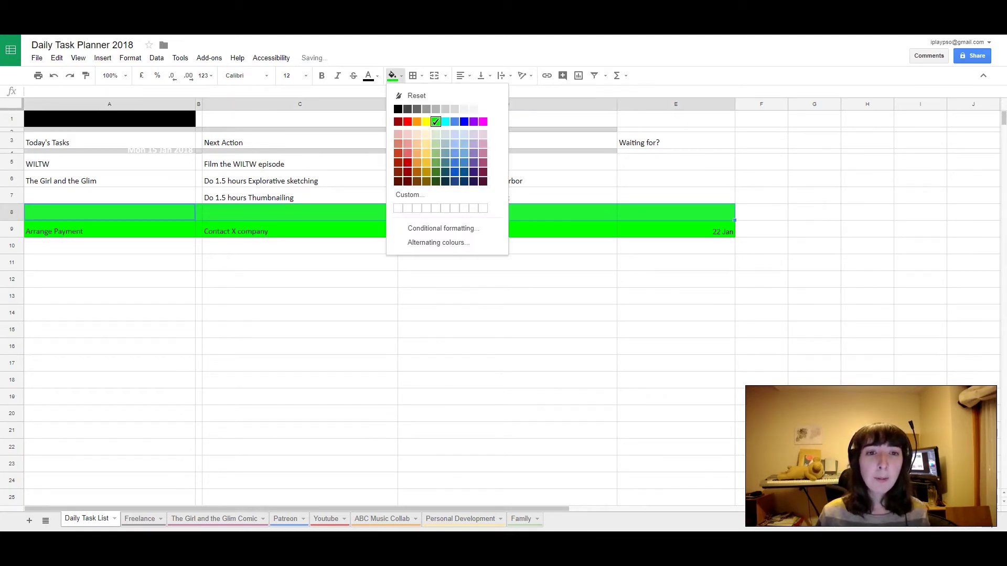
pyautogui.click(481, 108)
pyautogui.click(507, 330)
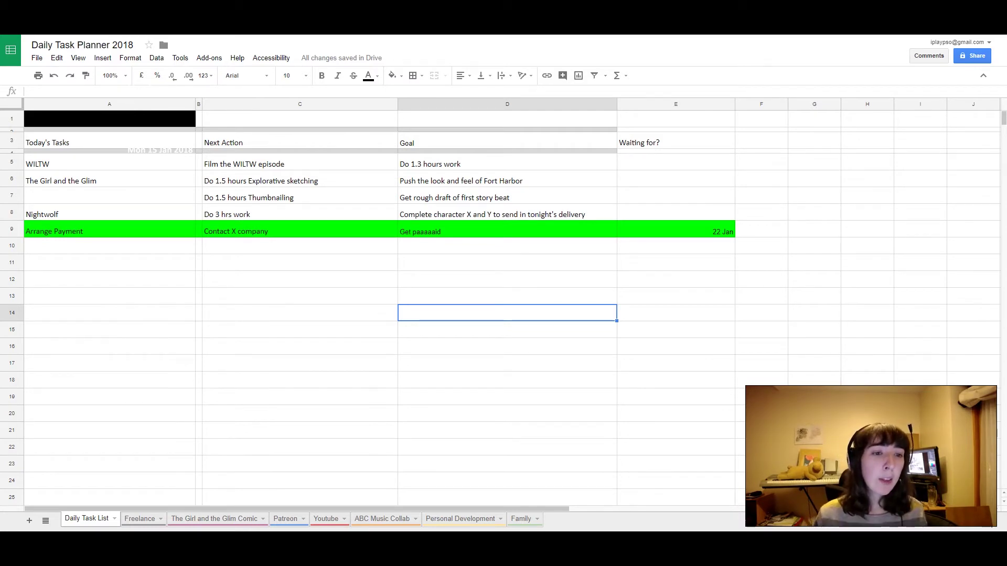
# Fill the Nightwolf row with the palest red from the task through the Goal column
pyautogui.moveTo(109, 213); pyautogui.dragTo(507, 212)
pyautogui.click(394, 75)
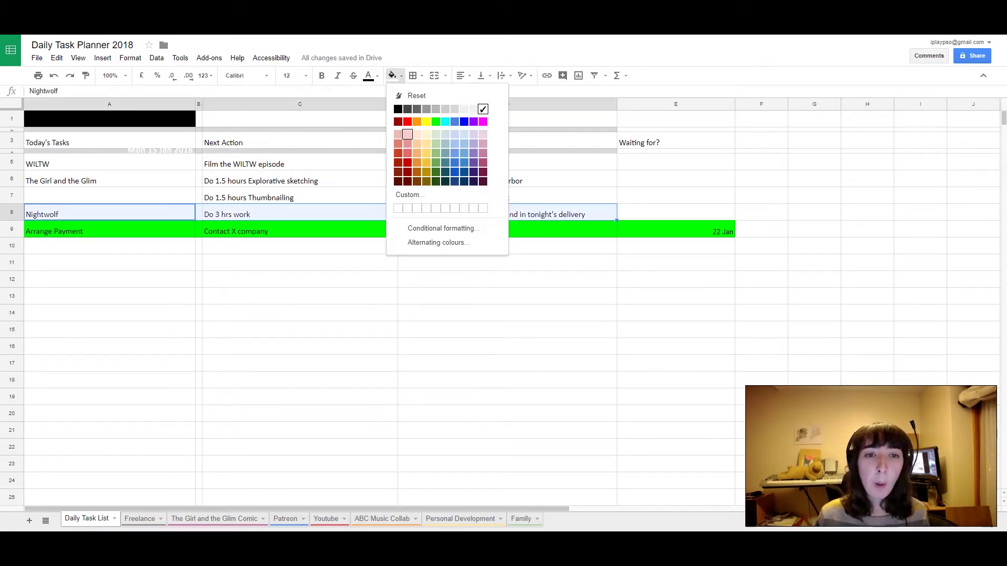
pyautogui.click(408, 132)
pyautogui.click(507, 262)
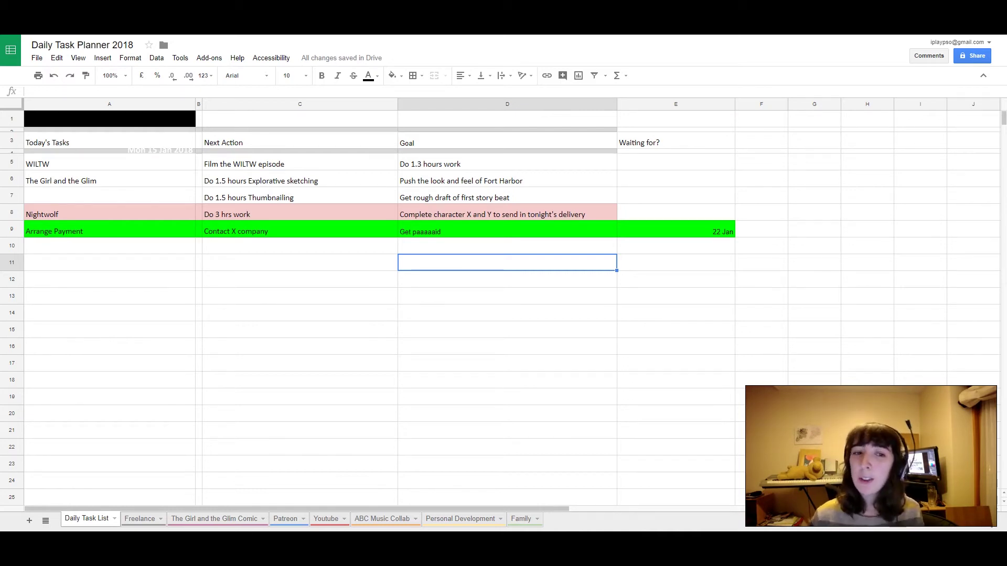
# Deepen the Nightwolf row's fill one shade of light red, and finally to bright red
pyautogui.click(109, 212)
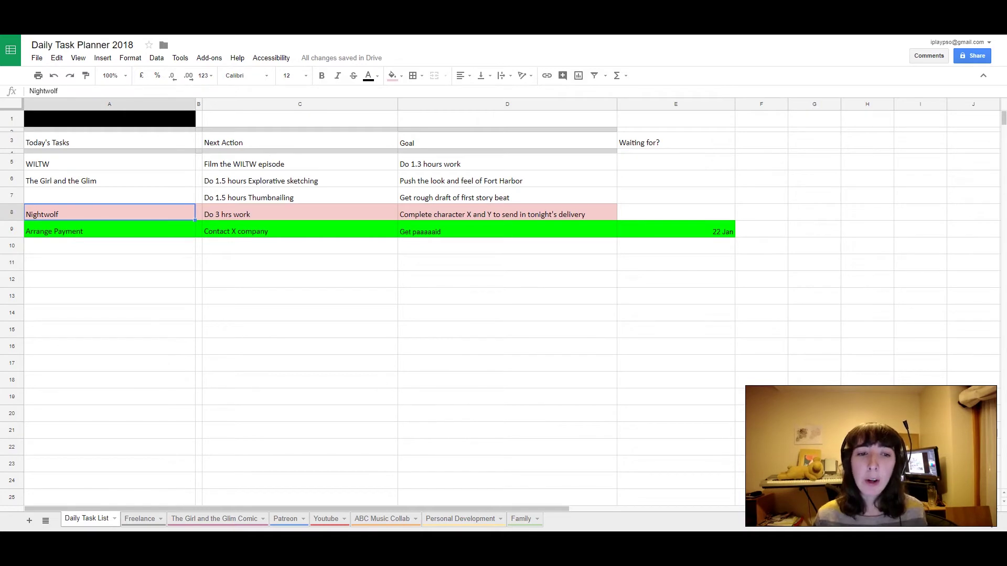
pyautogui.moveTo(110, 212); pyautogui.dragTo(507, 212)
pyautogui.click(392, 75)
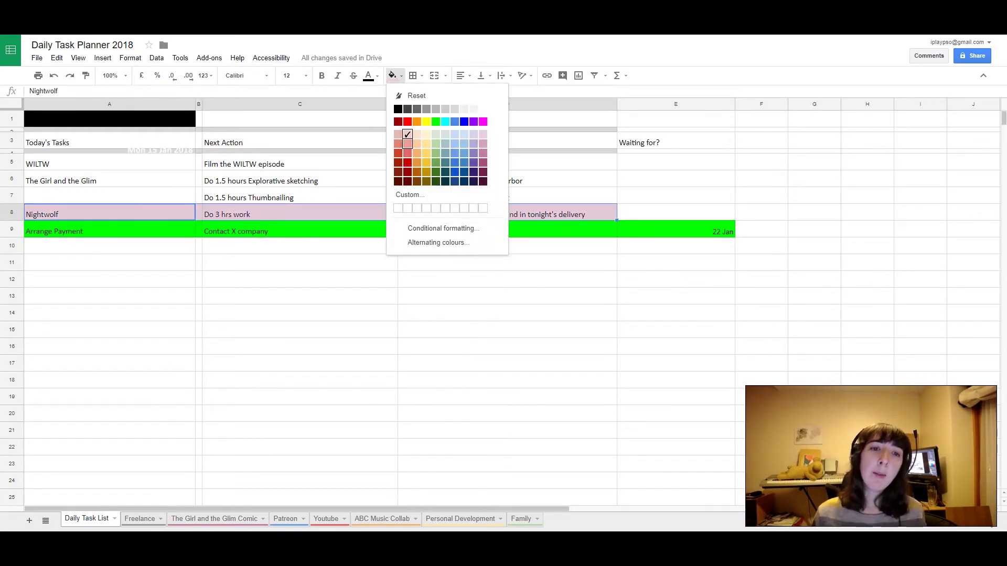
pyautogui.click(407, 144)
pyautogui.click(392, 75)
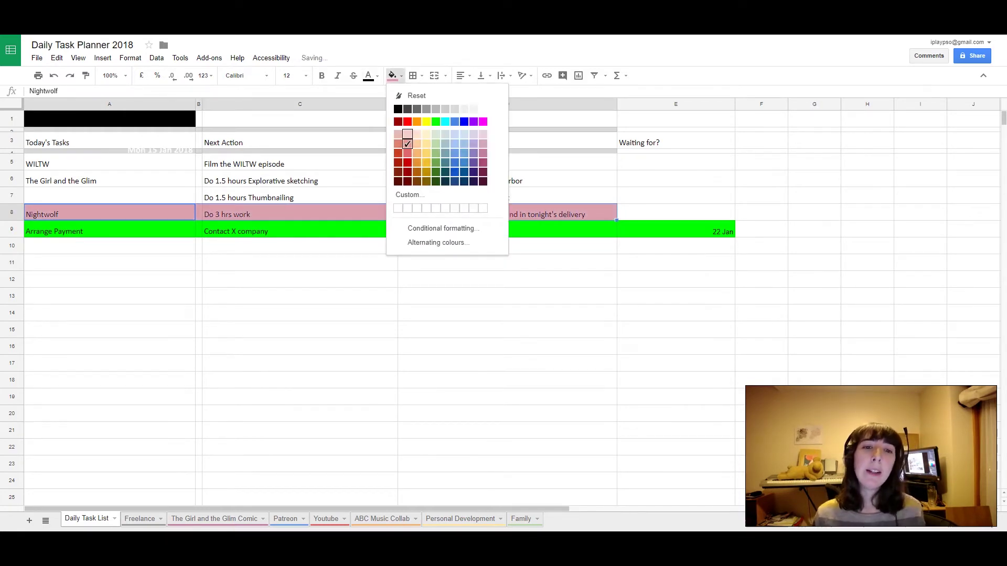
pyautogui.click(408, 122)
pyautogui.click(507, 329)
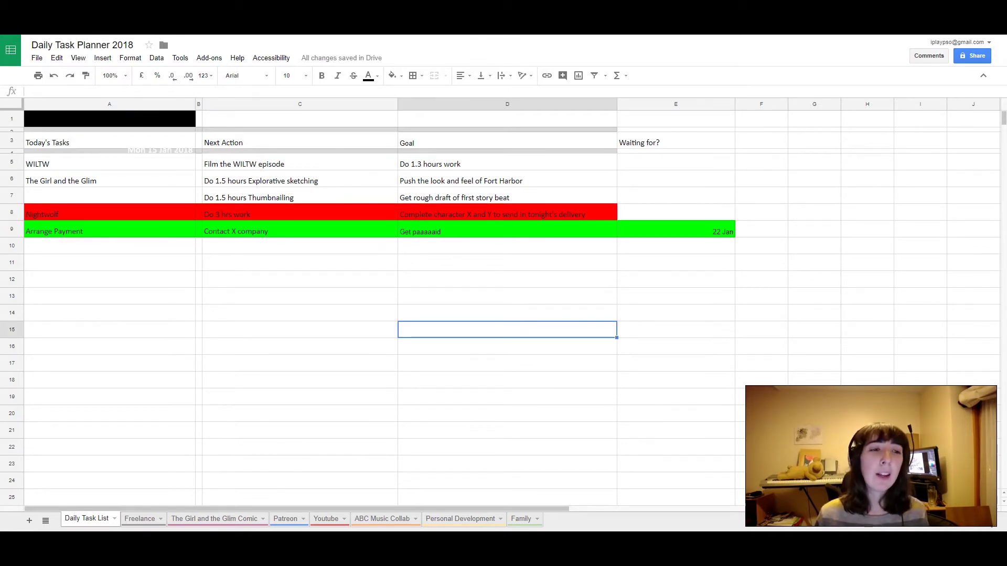
# Set the Nightwolf row's fill back to white from the task through the Goal column
pyautogui.click(109, 212)
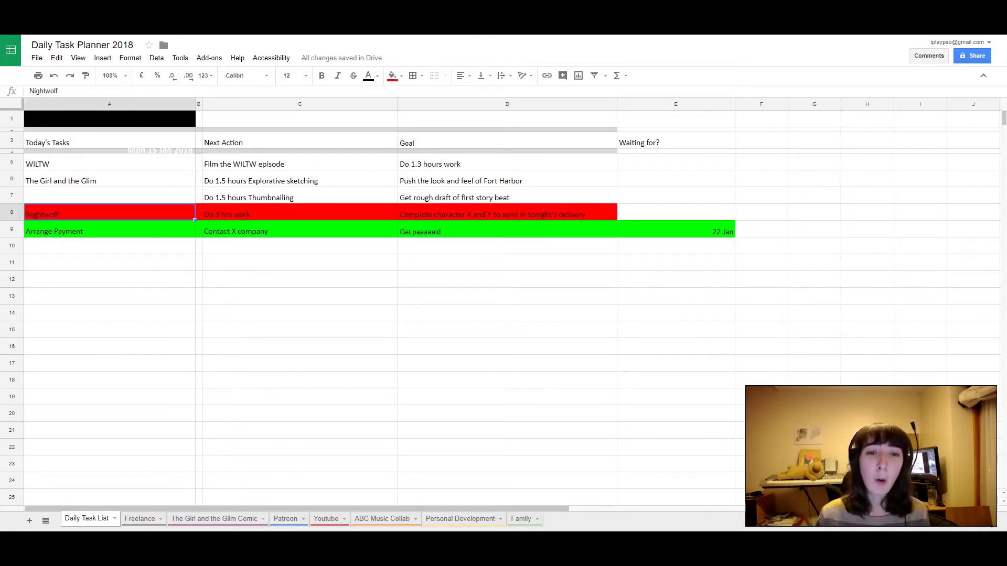
pyautogui.moveTo(109, 213); pyautogui.dragTo(507, 213)
pyautogui.click(392, 76)
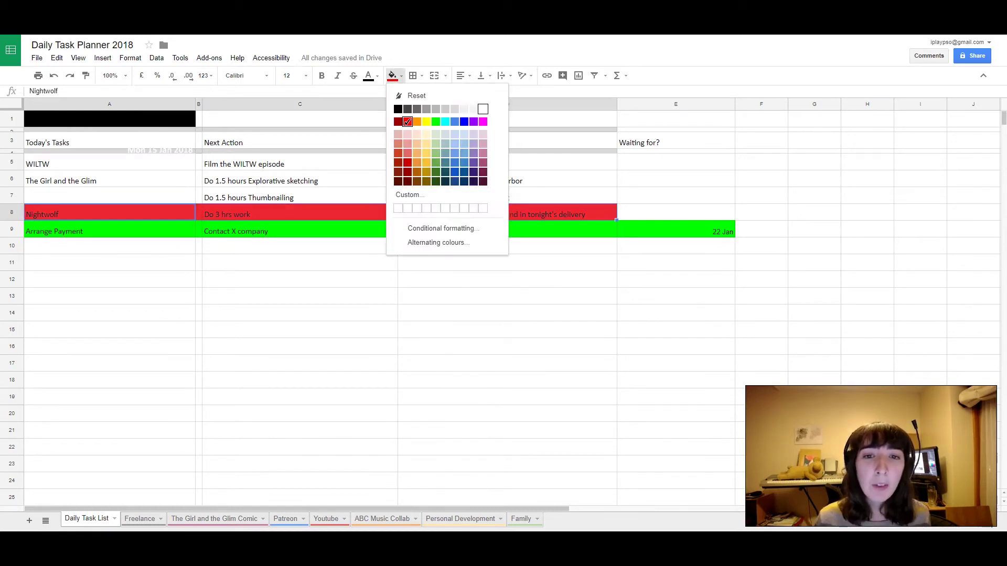
pyautogui.click(482, 109)
pyautogui.click(507, 262)
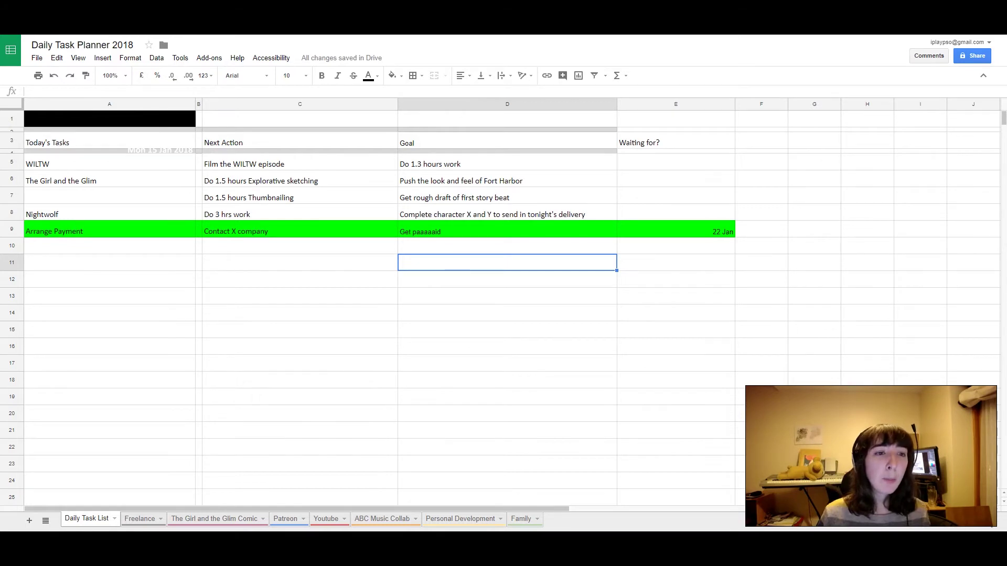
# Switch to Google Calendar and open Monday's TESCO DELIVERY event
pyautogui.hotkey('ctrl', 'Tab')
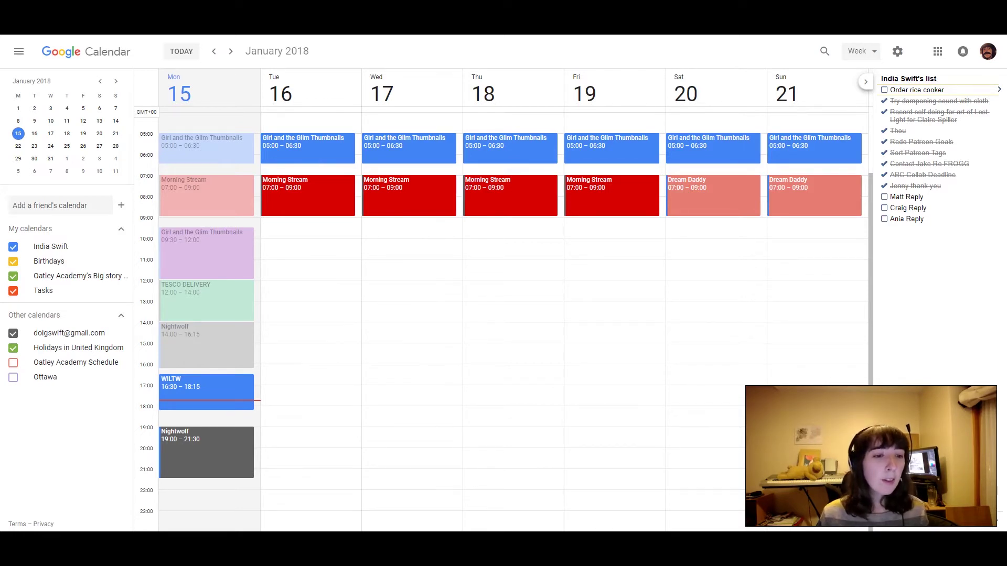
pyautogui.click(206, 300)
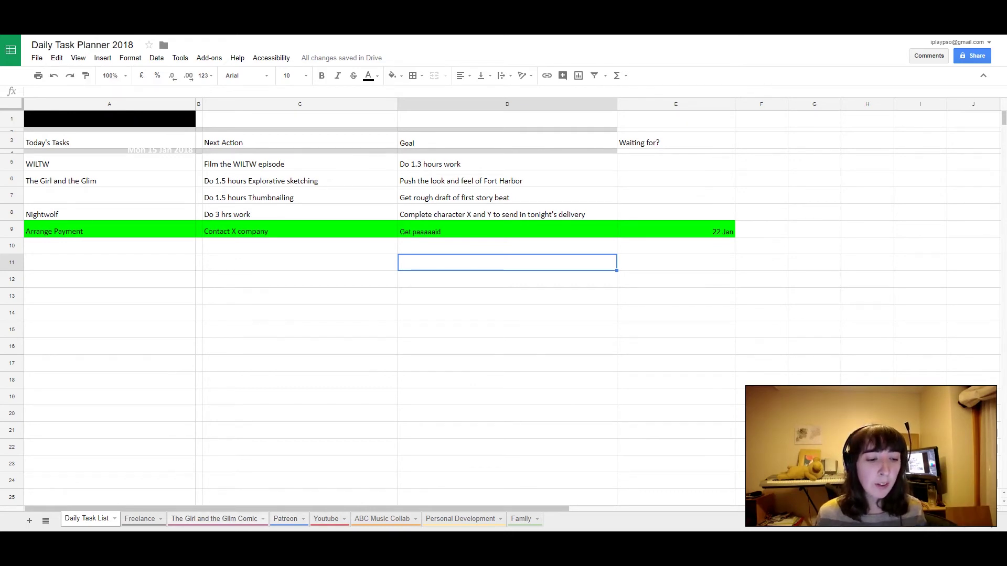
# Return to the planner spreadsheet and examine the WILTW and New Banner due cells on the Youtube sheet
pyautogui.click(214, 519)
pyautogui.click(326, 519)
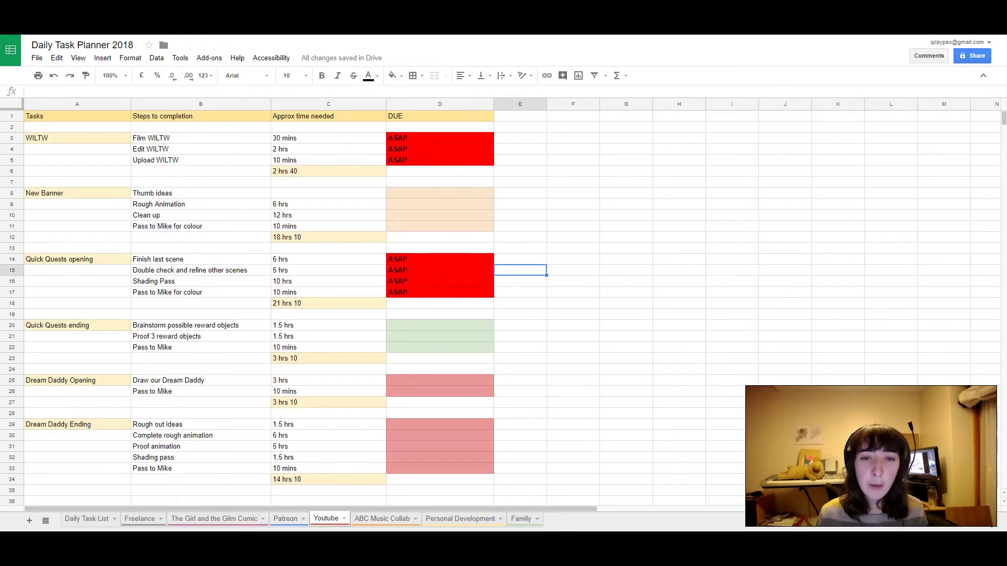
pyautogui.moveTo(439, 138); pyautogui.dragTo(439, 160)
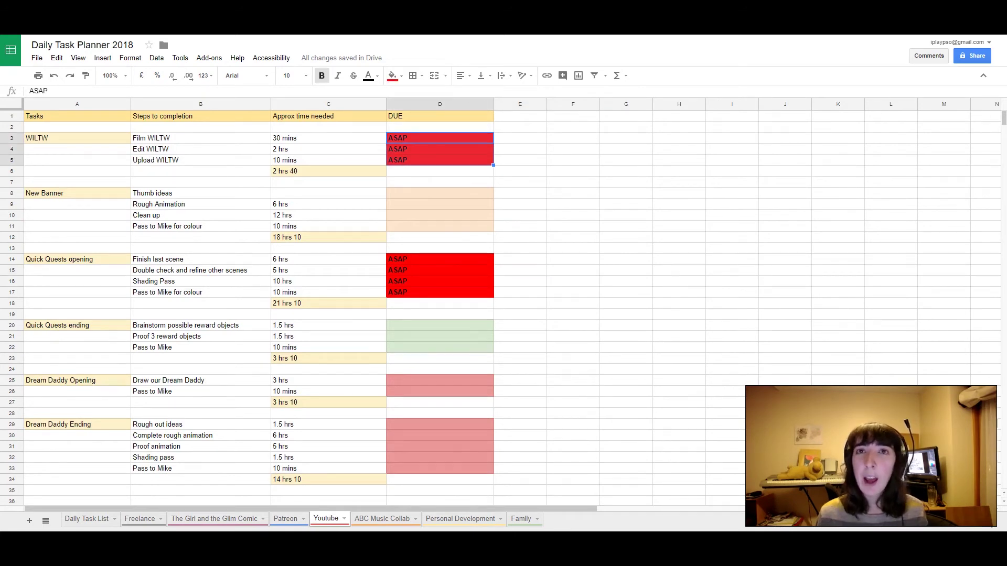
pyautogui.click(440, 171)
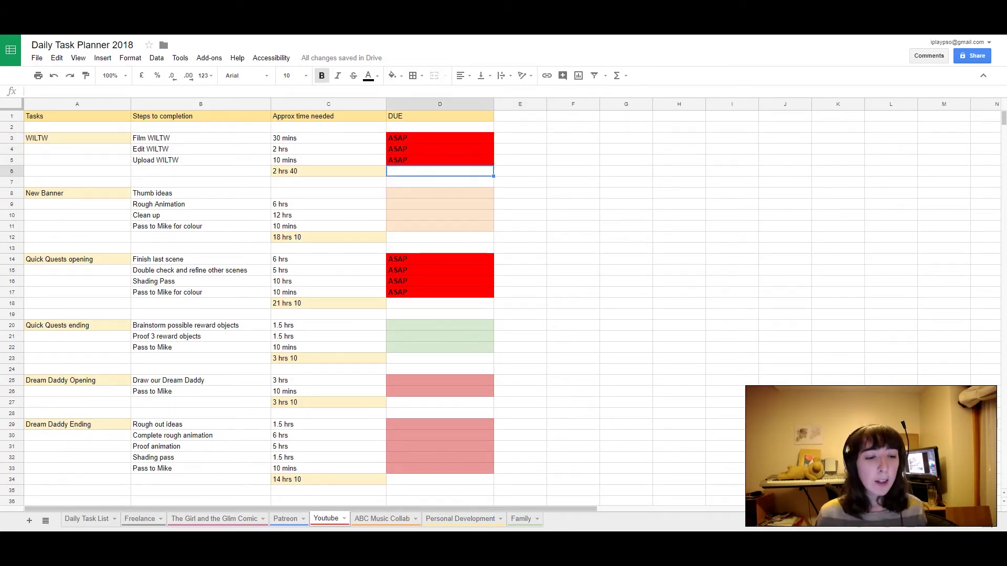
pyautogui.moveTo(439, 138); pyautogui.dragTo(440, 149)
pyautogui.click(440, 193)
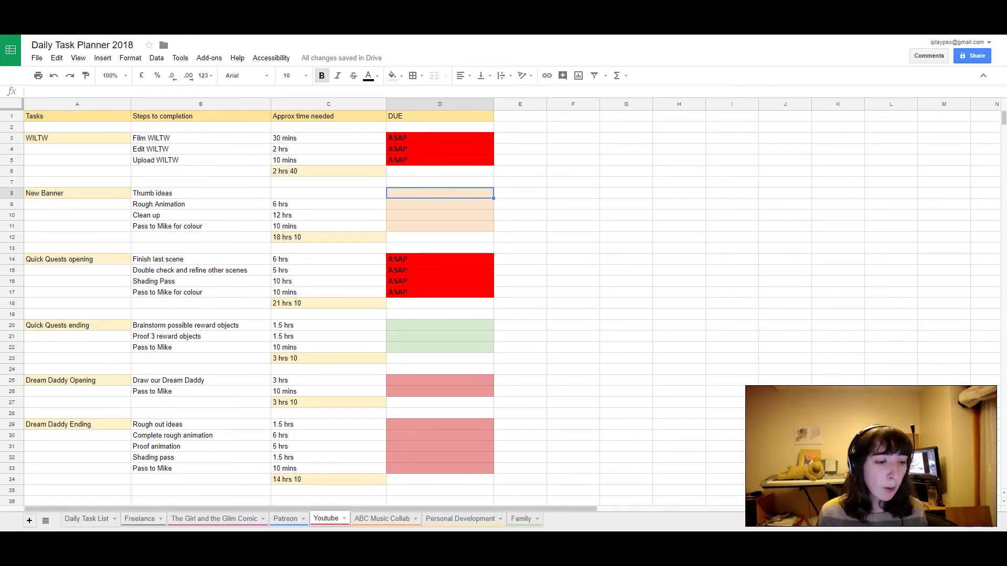
# Add a new sheet after Youtube and name it PROJECT X
pyautogui.click(29, 520)
pyautogui.doubleClick(367, 519)
pyautogui.write('PRJ')
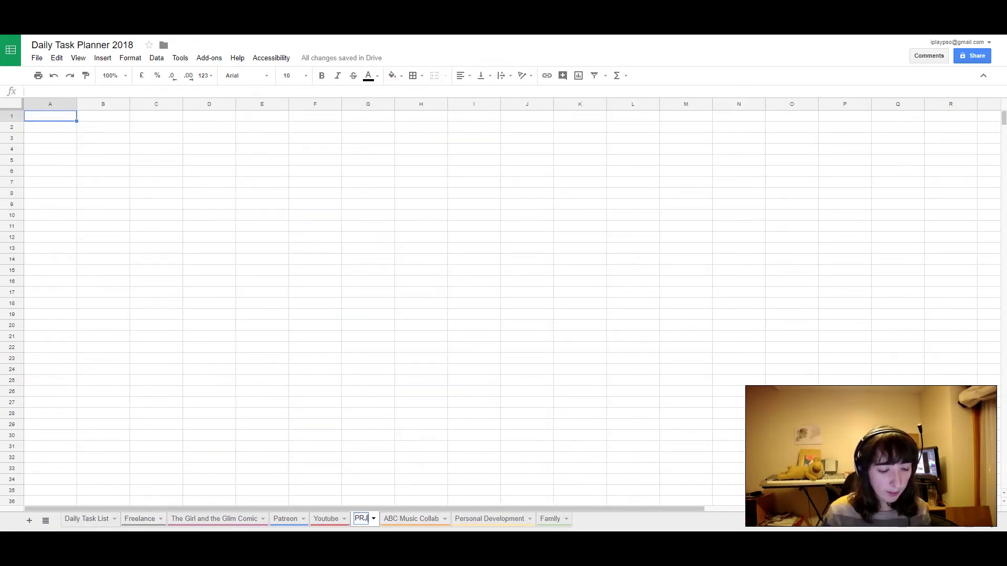
pyautogui.write('ECT XO')
pyautogui.click(420, 337)
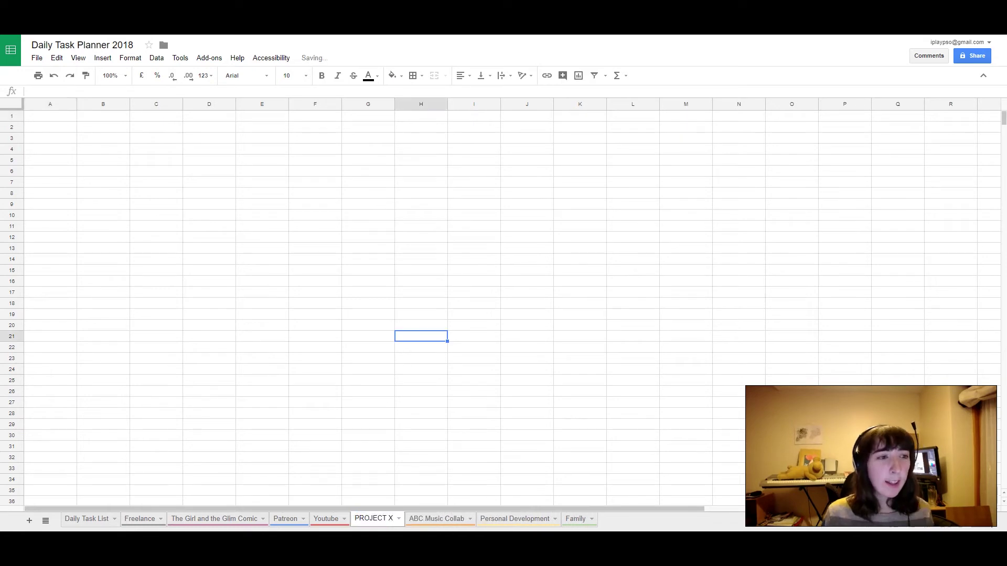
# Enter the placeholder task ghghk in cell A1 and the heading DUE in cell F1
pyautogui.click(50, 116)
pyautogui.write('ghghk')
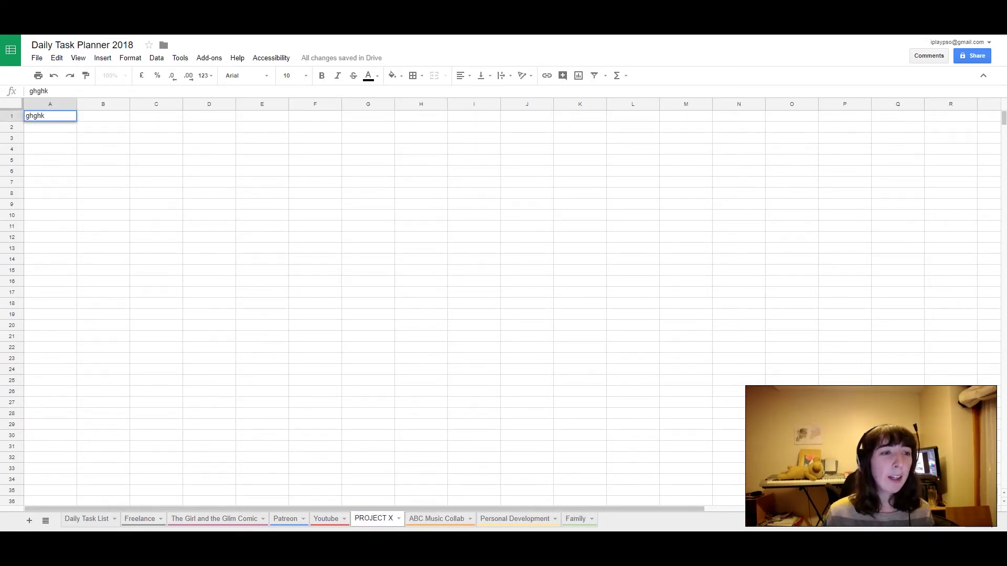
pyautogui.click(102, 148)
pyautogui.click(315, 115)
pyautogui.write('DUE')
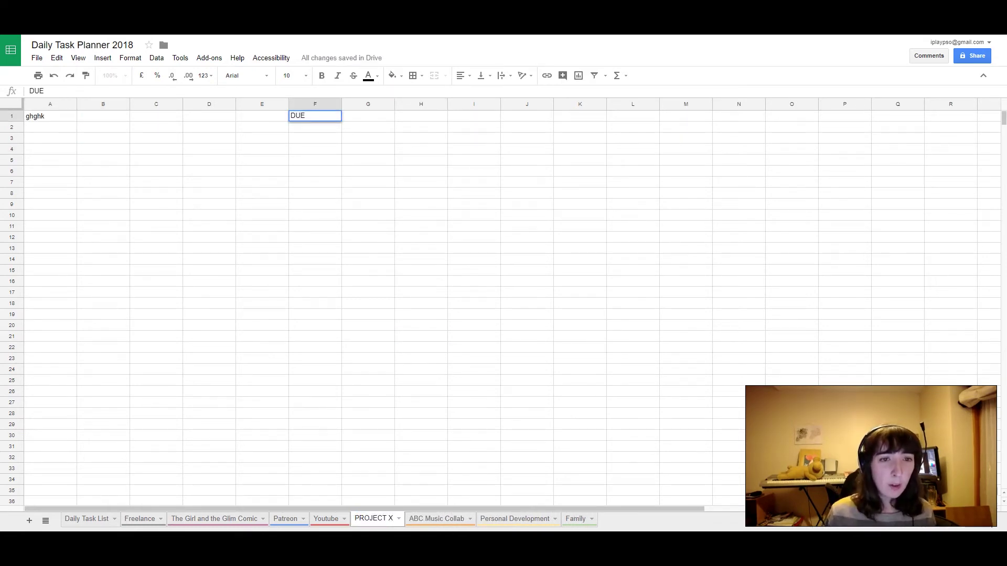
# Enter NOW in cell F3 under the DUE heading and give that cell a fill colour
pyautogui.click(315, 138)
pyautogui.write('NOW')
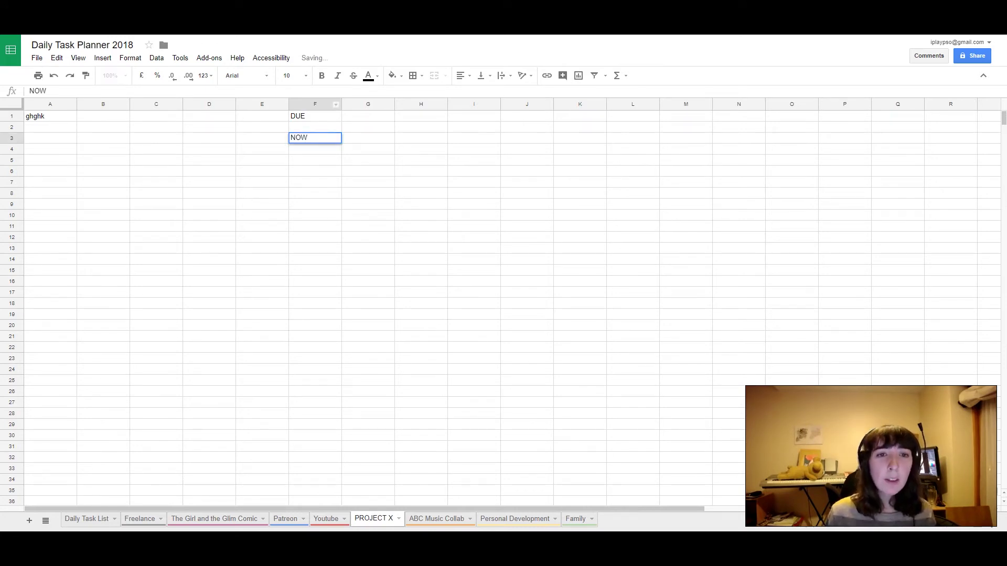
pyautogui.click(393, 76)
pyautogui.click(410, 121)
pyautogui.click(50, 116)
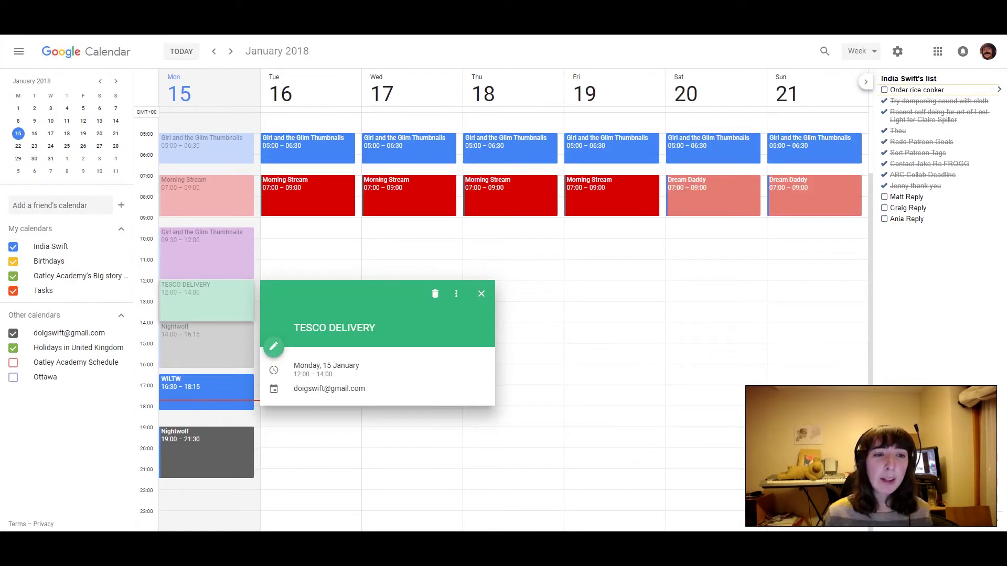
# In Google Calendar, create an event titled ghghk on Tuesday 16 January 2018 from 09:30 to 12:00
pyautogui.press('Escape')
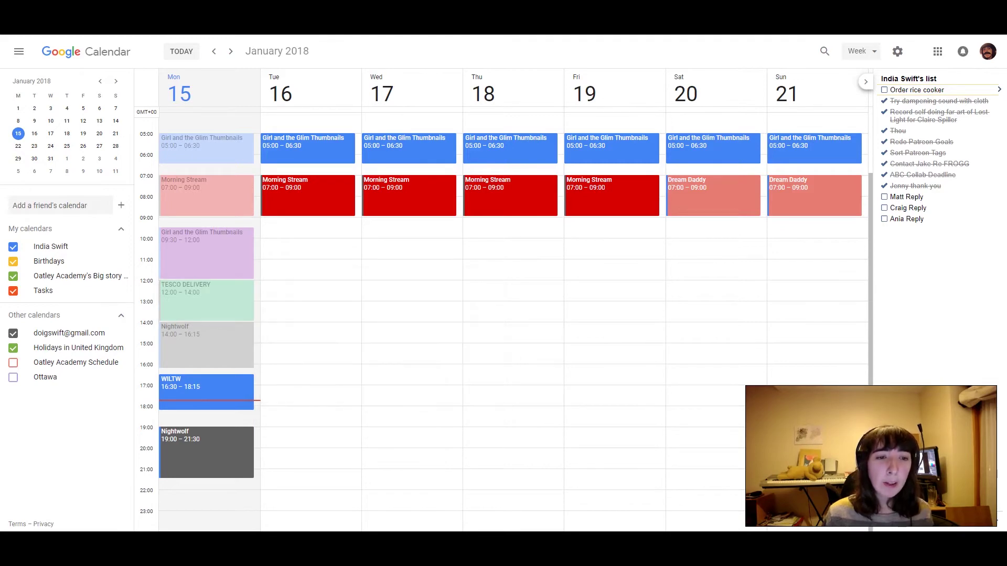
pyautogui.click(307, 233)
pyautogui.write('ghghk')
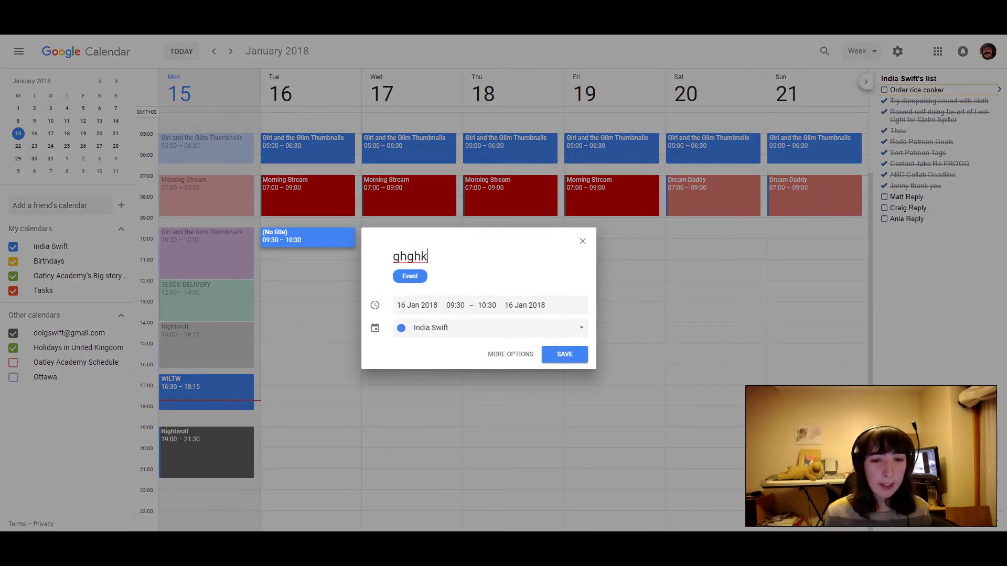
pyautogui.press('Return')
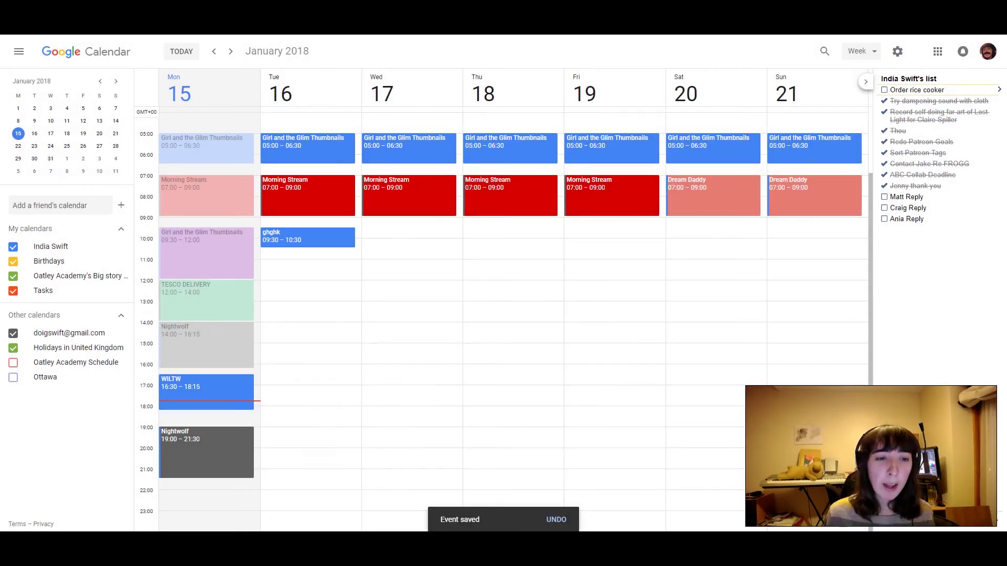
pyautogui.moveTo(307, 246); pyautogui.dragTo(307, 279)
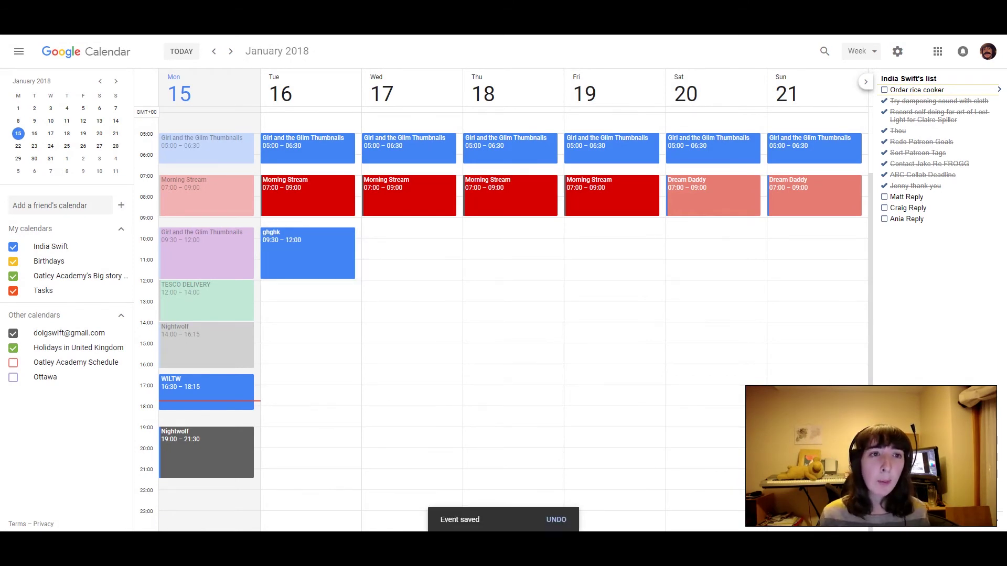
# View the planner's Daily Task List, then return to Google Calendar and check the details of Monday's 14:00 Nightwolf event
pyautogui.hotkey('ctrl', 'Tab')
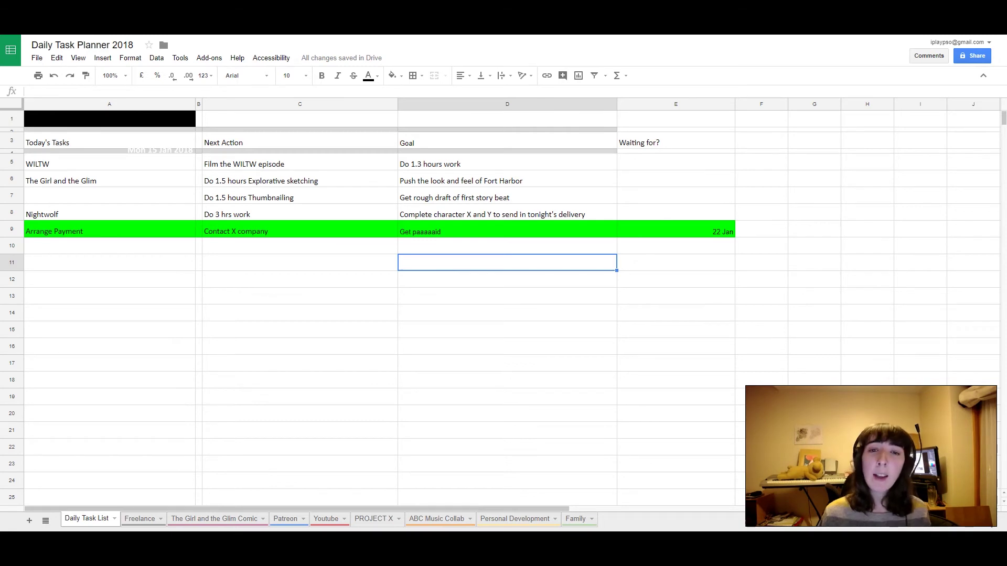
pyautogui.hotkey('ctrl', 'shift', 'Tab')
pyautogui.hotkey('ctrl', 'shift', 'Tab')
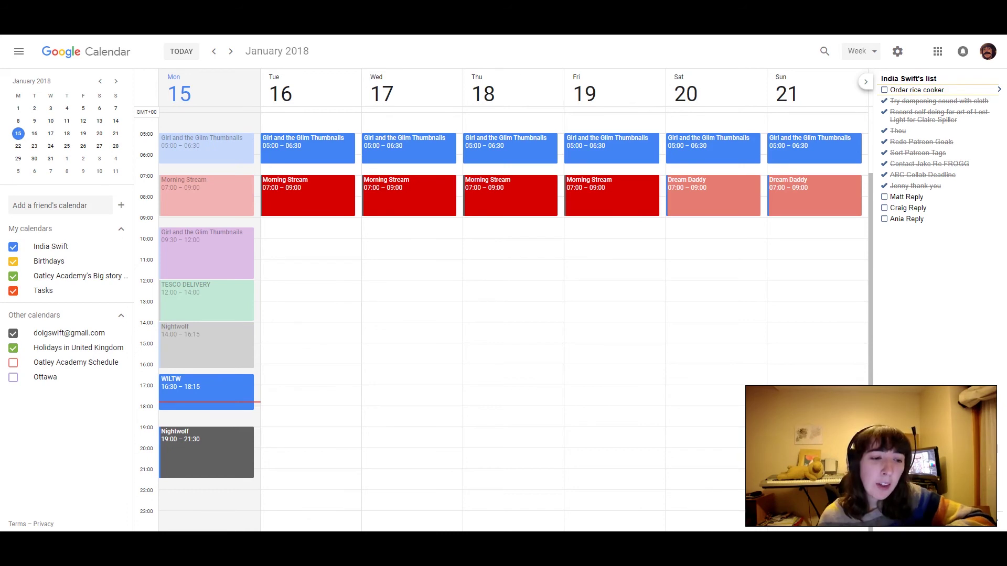
pyautogui.click(207, 346)
pyautogui.click(206, 453)
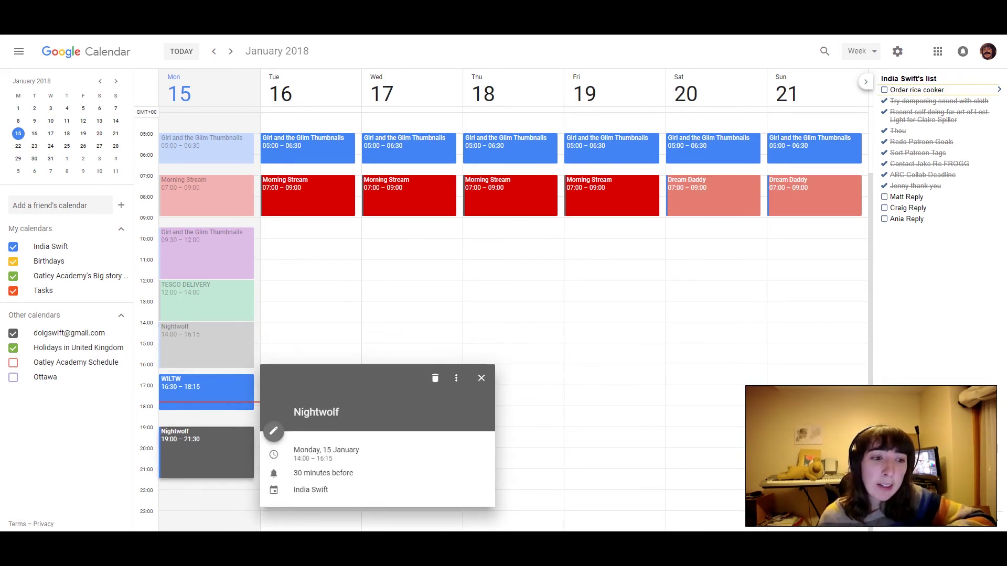
pyautogui.press('Escape')
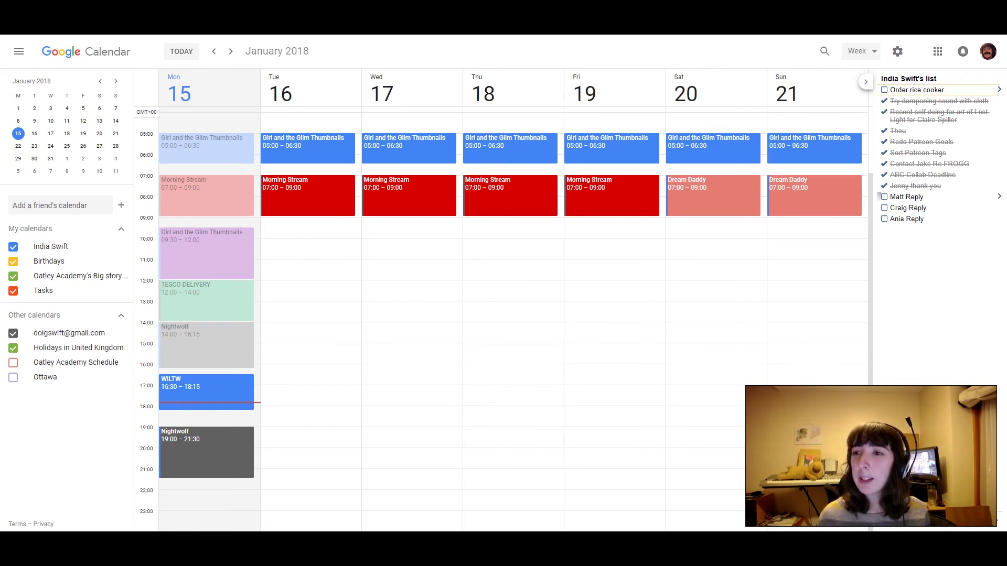
# Mark the three reply tasks and Order rice cooker as complete in the task list, and reopen the middle reply task
pyautogui.click(923, 240)
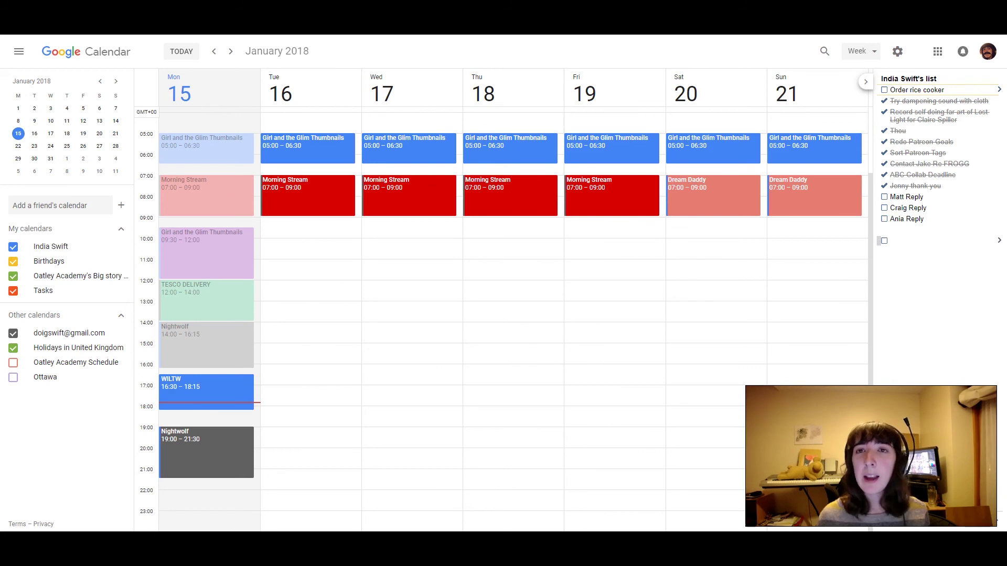
pyautogui.click(884, 219)
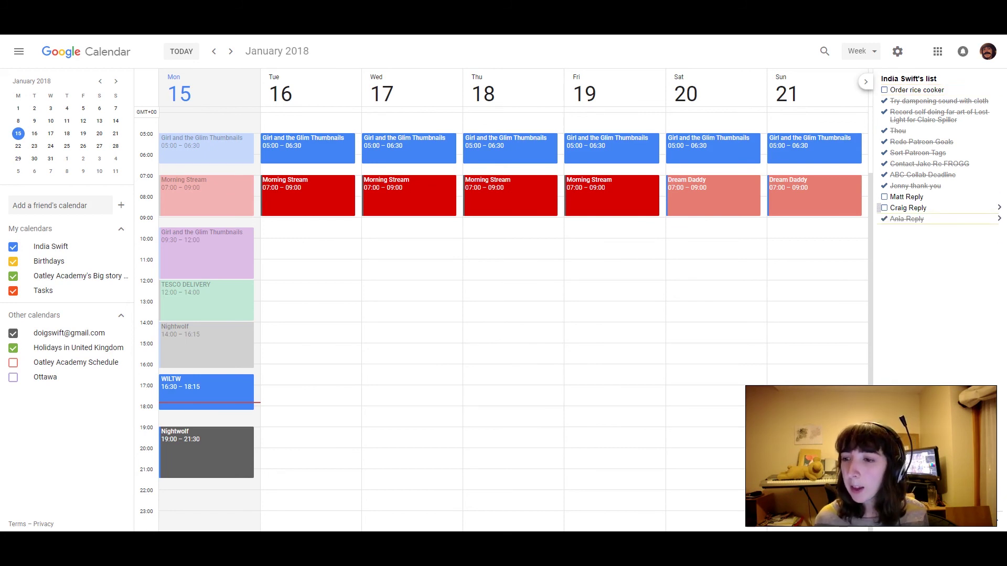
pyautogui.click(885, 208)
pyautogui.click(885, 196)
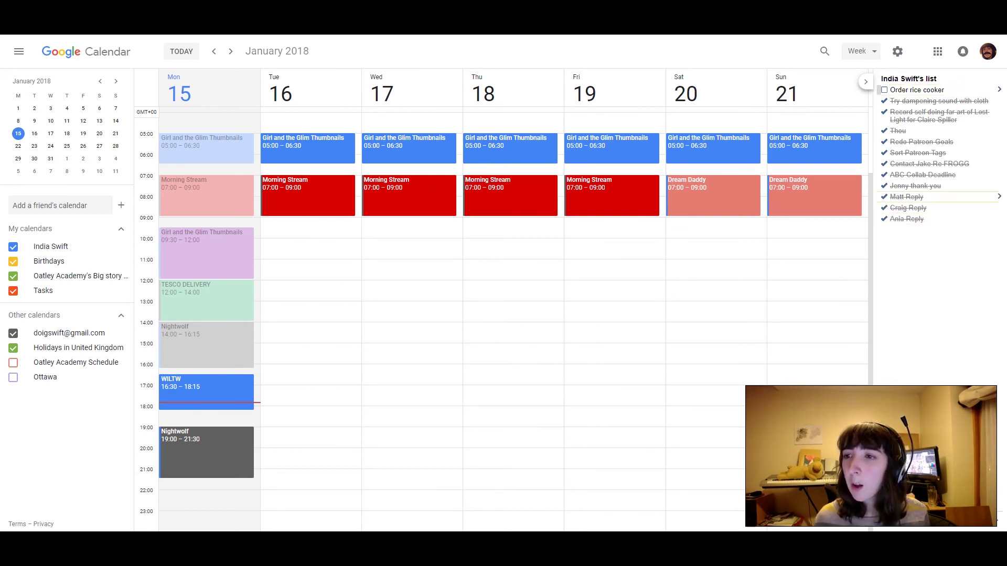
pyautogui.click(884, 89)
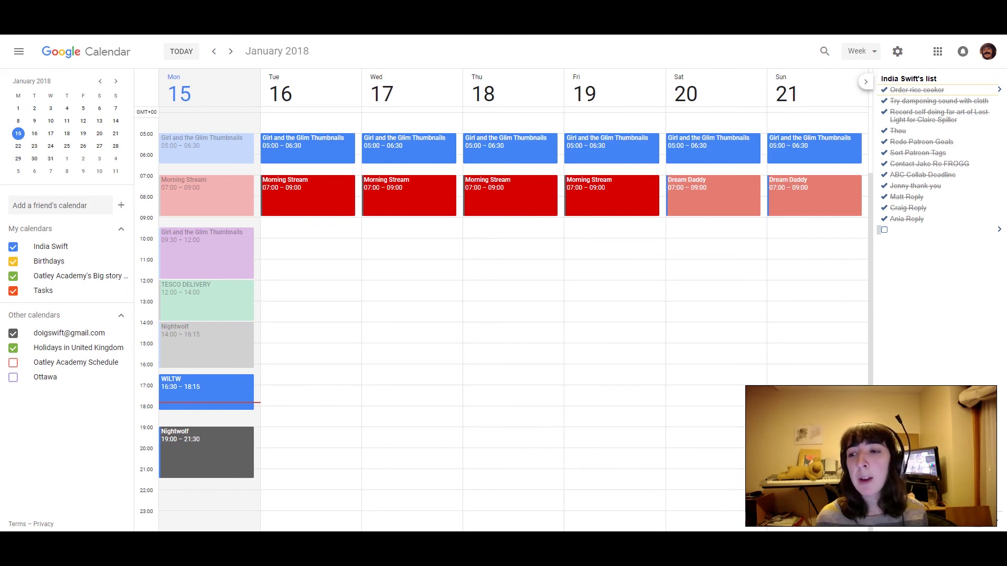
pyautogui.click(885, 207)
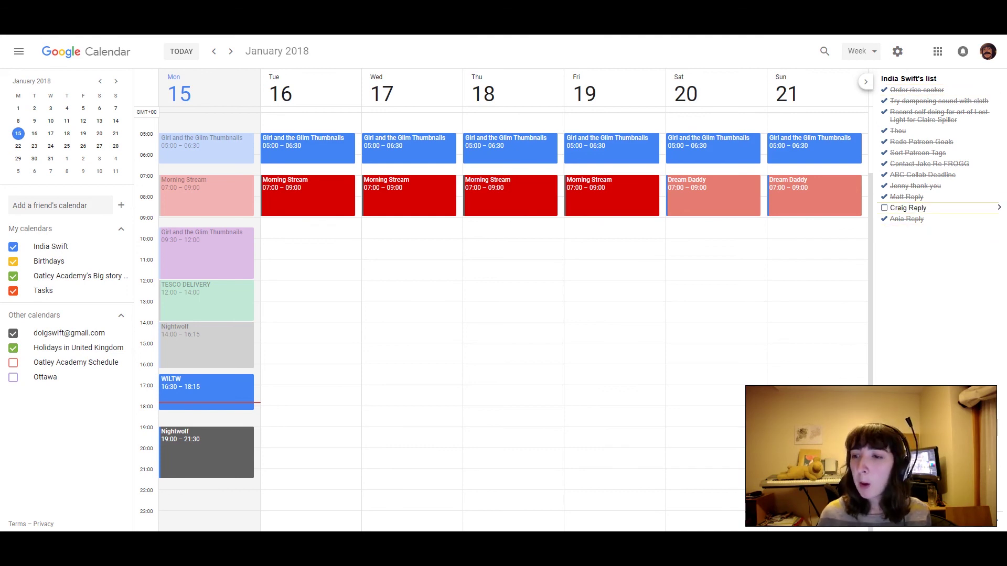